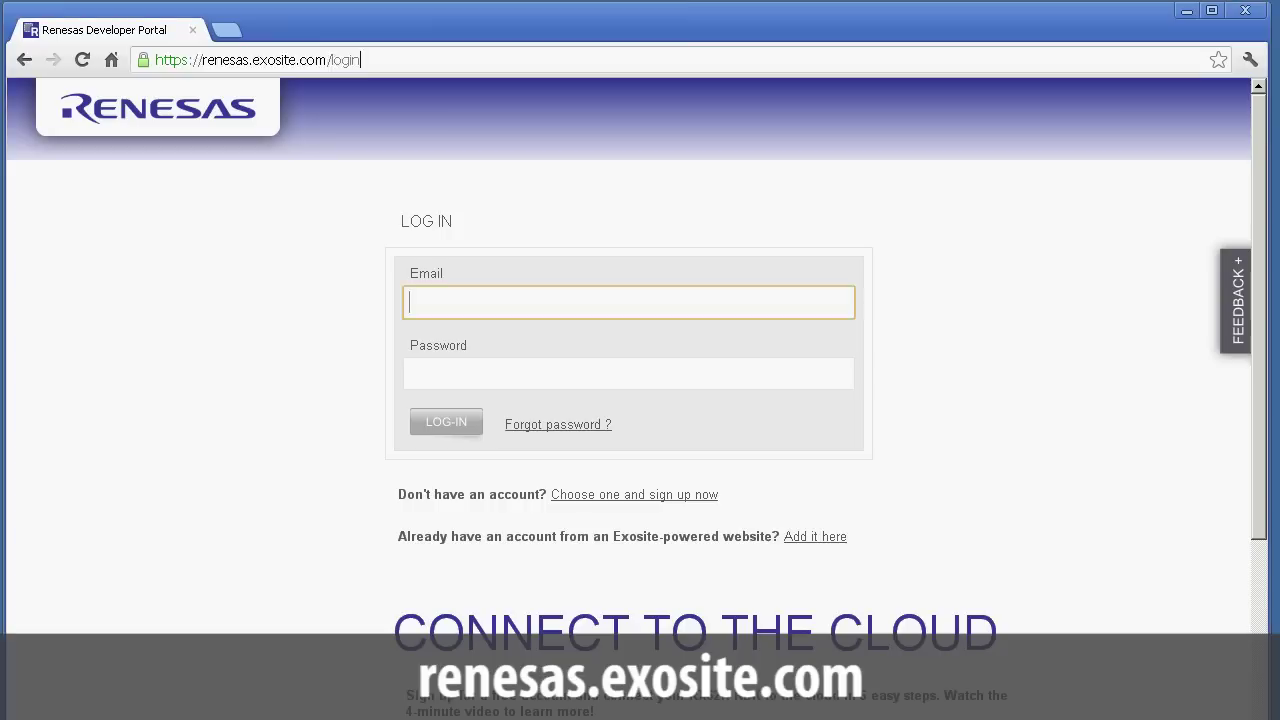
Select the renesas.exosite.com address in the browser's address bar
key("ctrl+l")
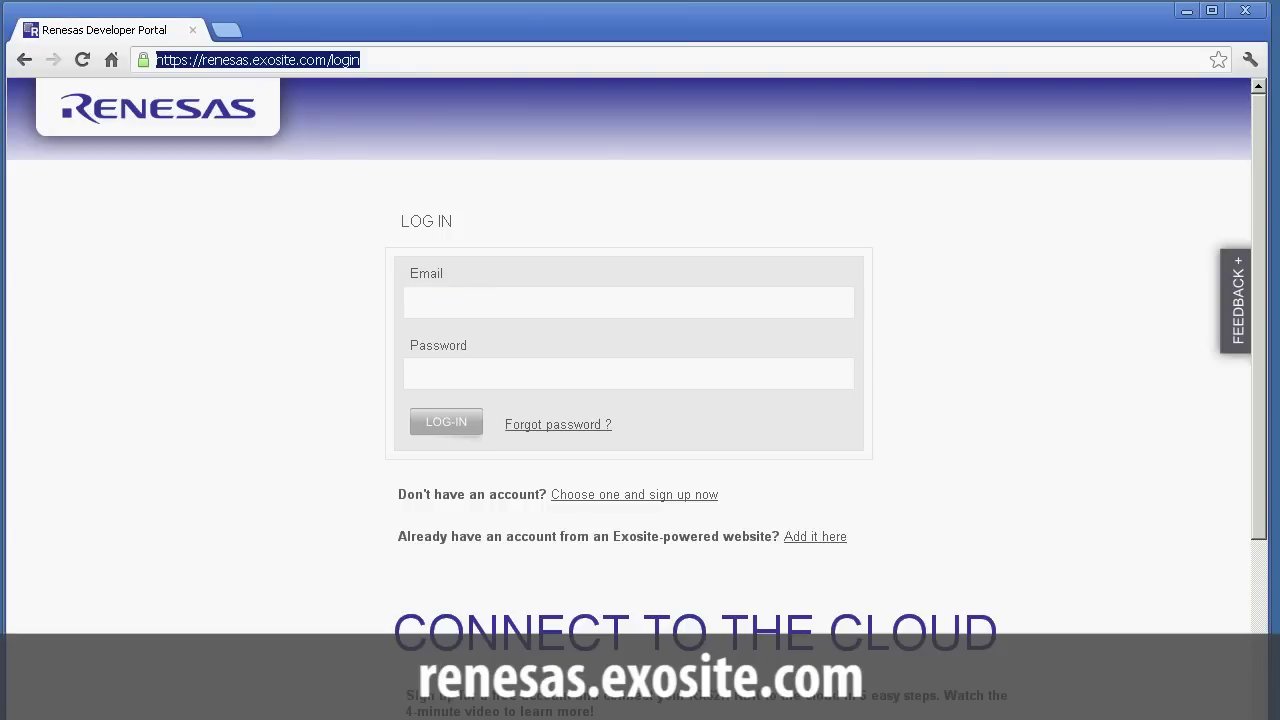
Log in with the saved account email and the account password
left_click(361, 60)
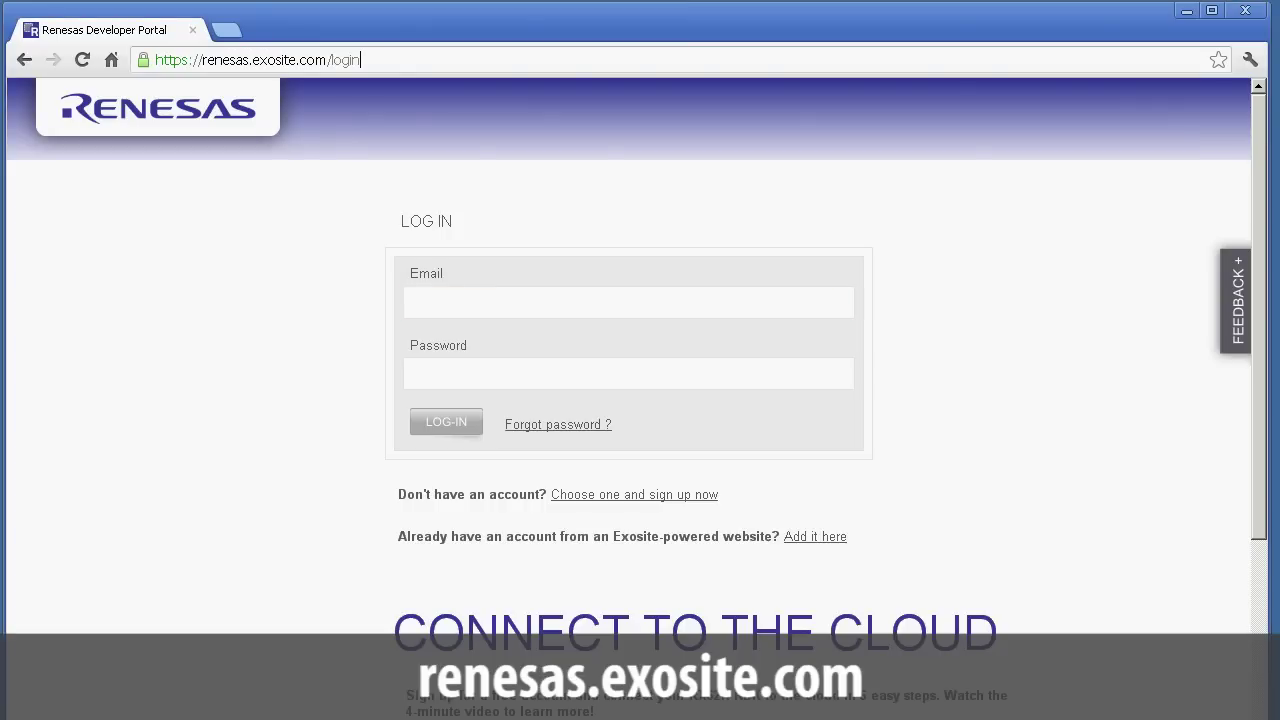
left_click(628, 302)
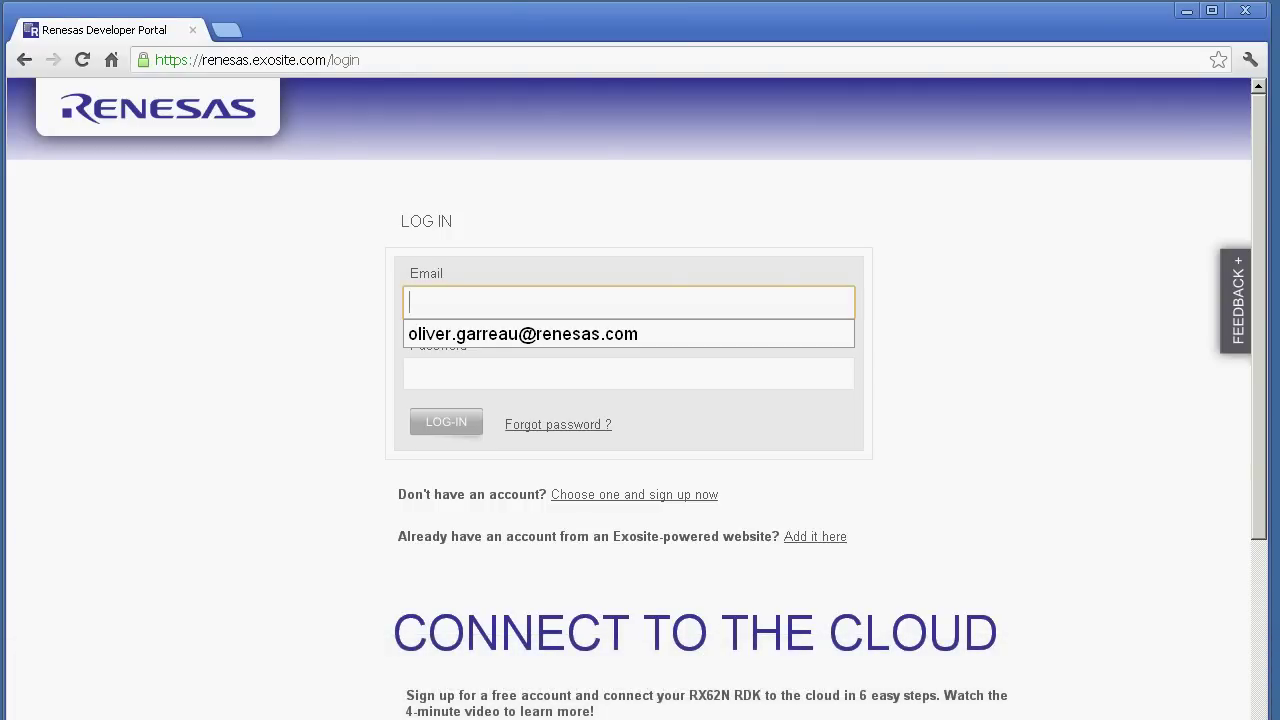
key("Down")
key("Return")
key("Tab")
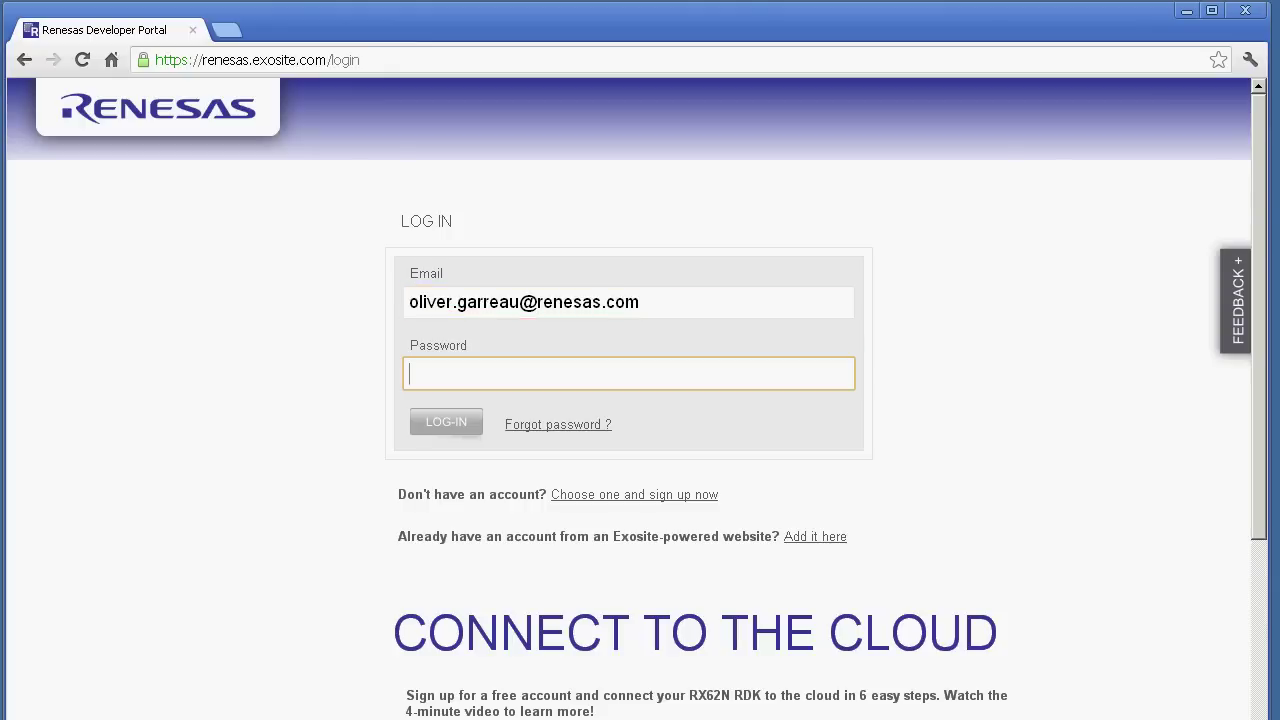
type("••••••••")
key("Return")
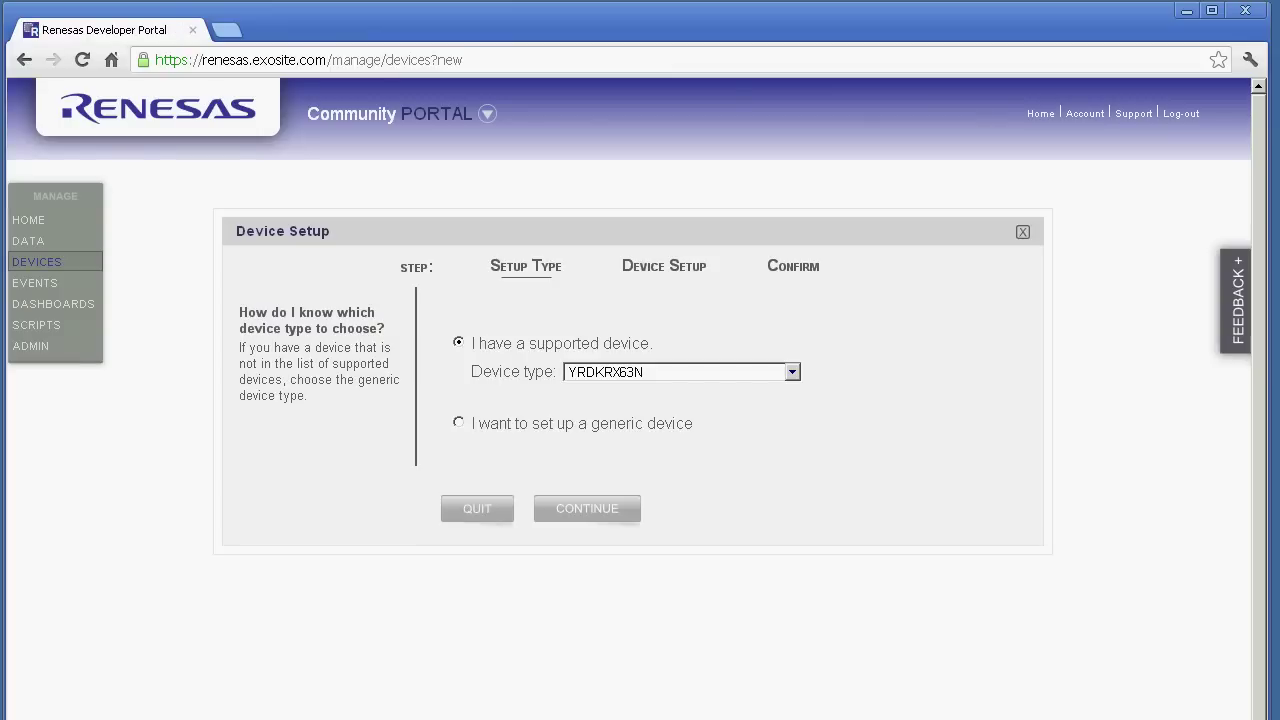
Choose YRDKRL78G14 with GainSpan WiFi as the new device's type
left_click(791, 372)
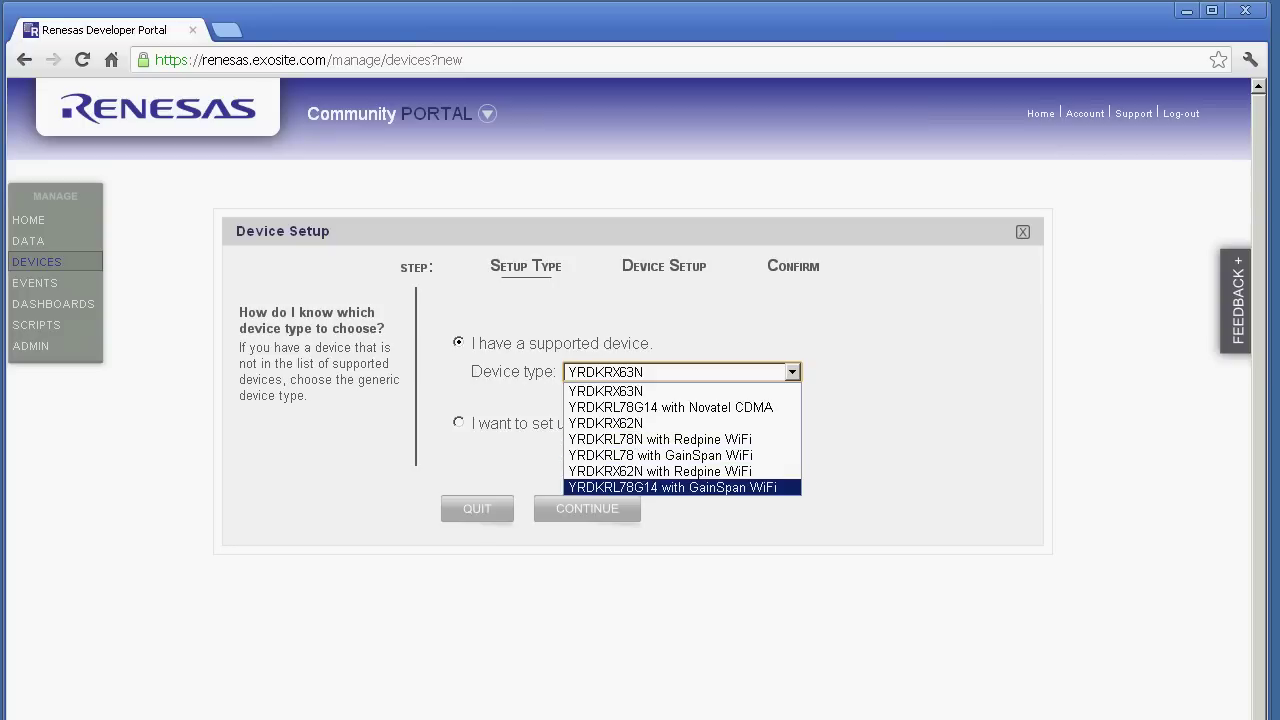
key("Return")
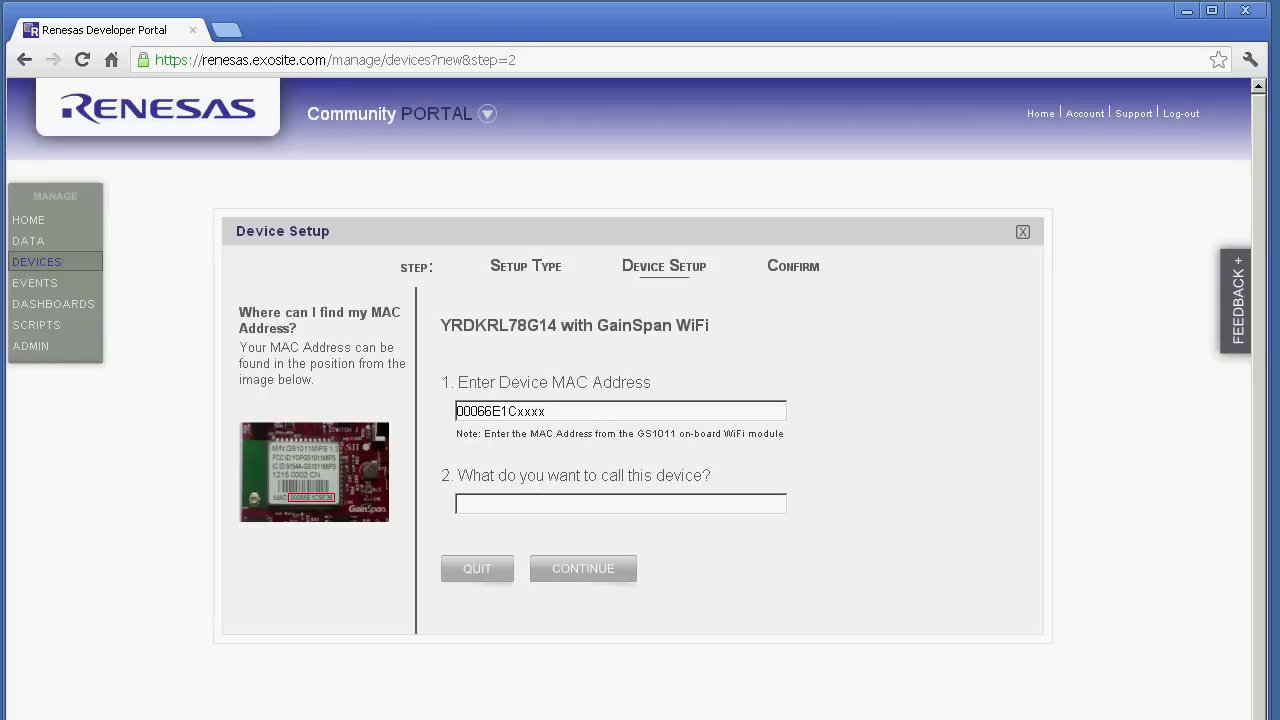
Fill in the board's WiFi module MAC address from its label via autocomplete
left_click(518, 411)
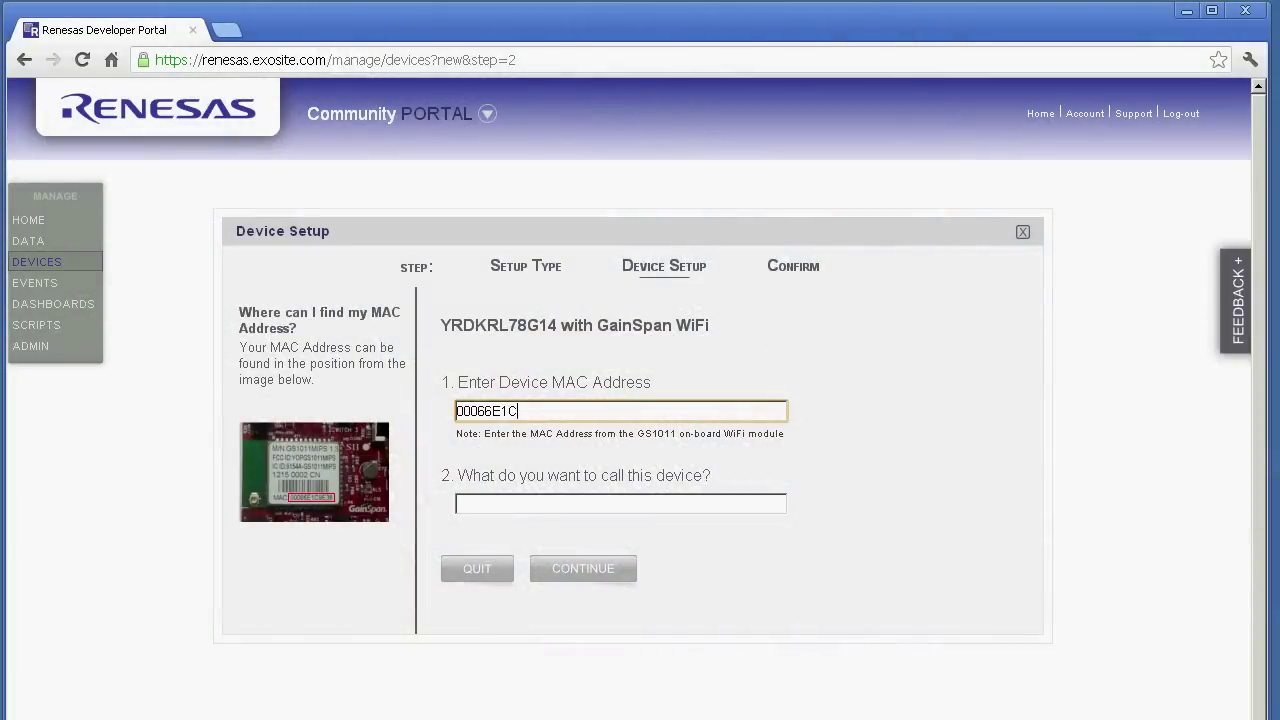
type("a")
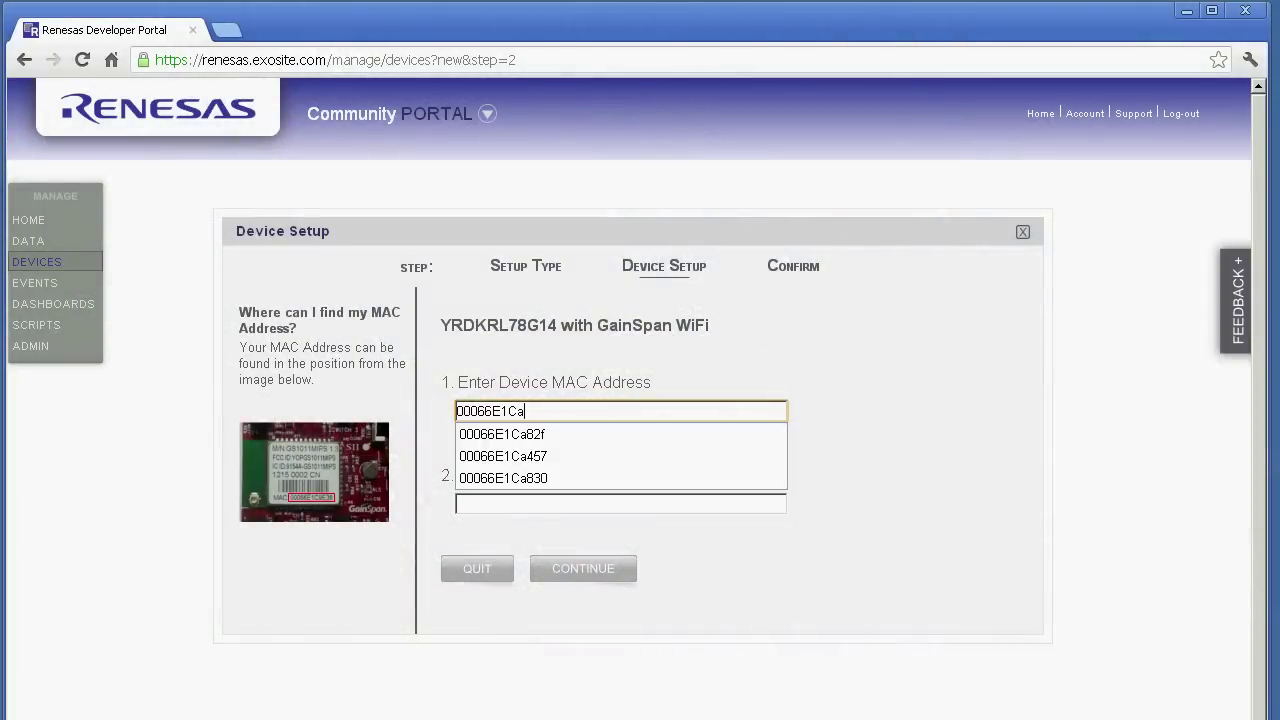
type("8")
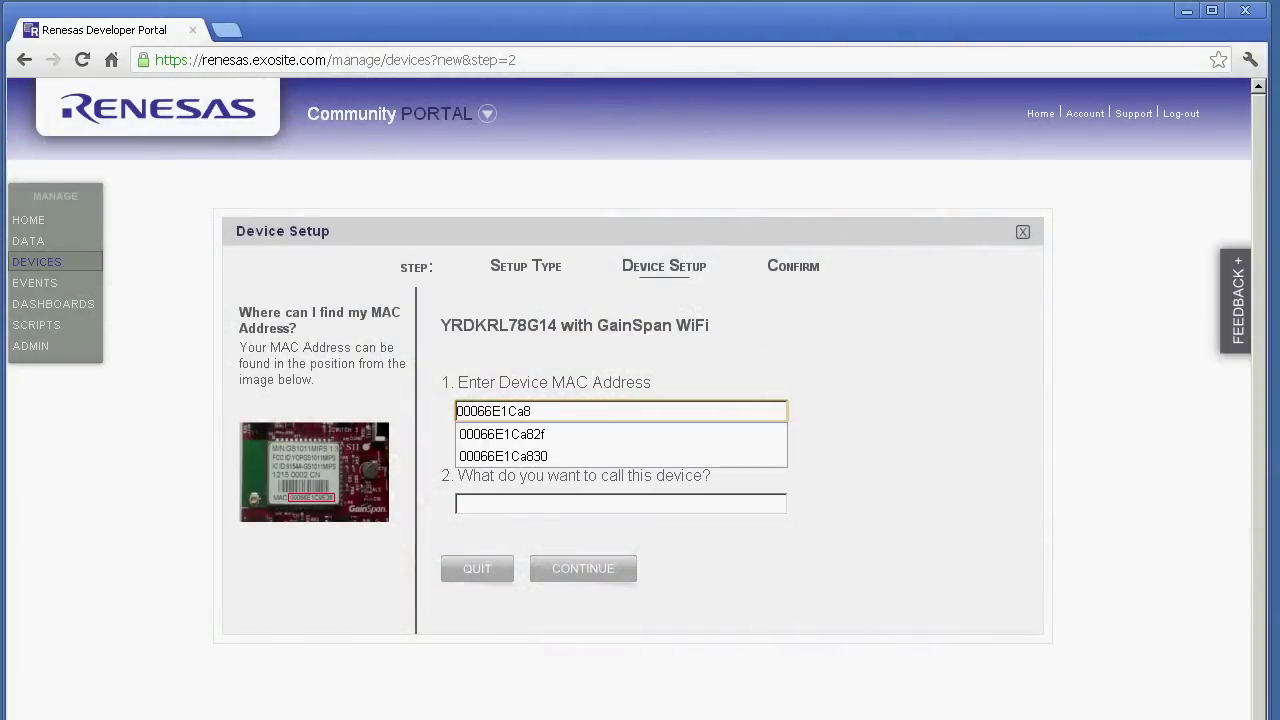
type("2f")
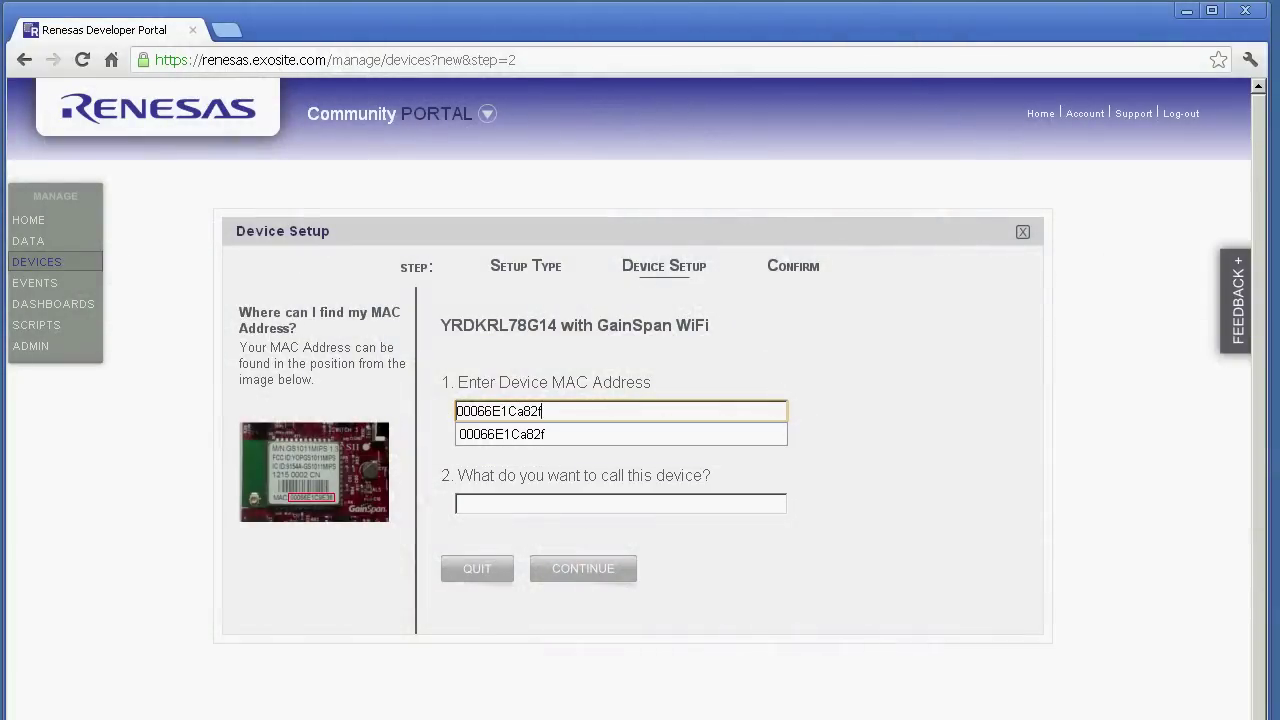
key("Down")
key("Return")
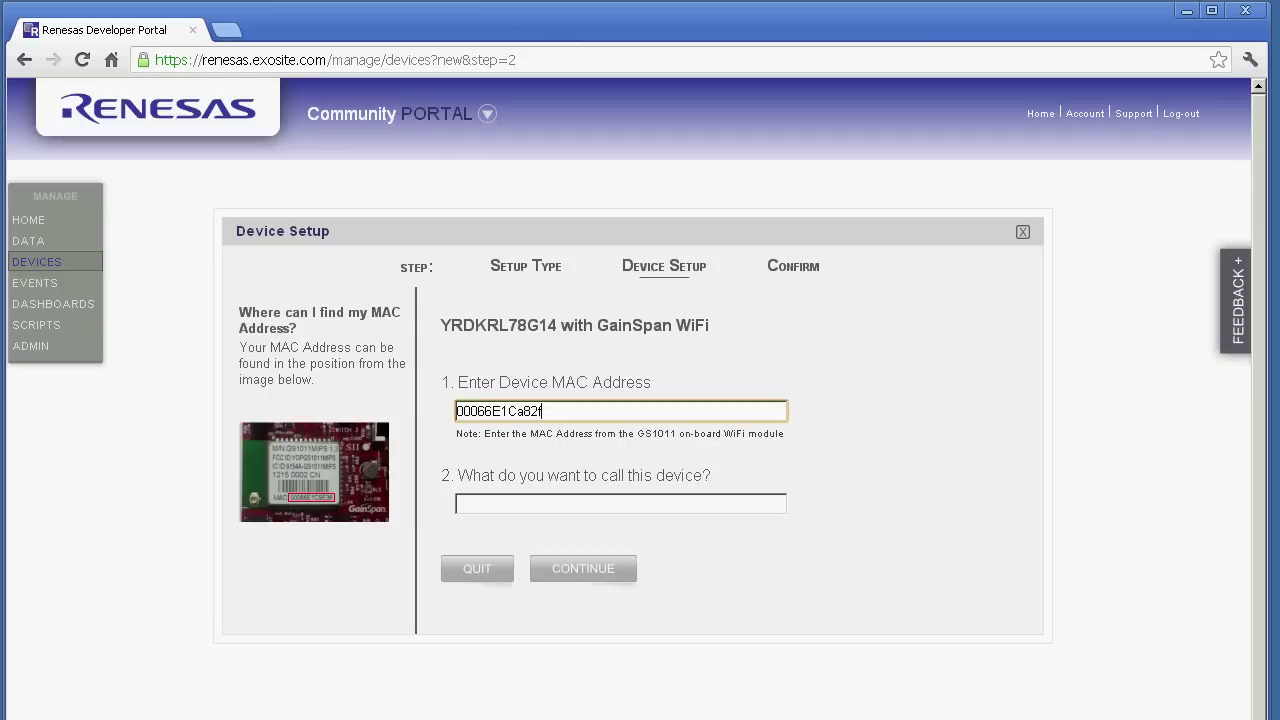
Name the device 'RL78G14 RDK (kitchen)' and submit it to enable the device
left_click(620, 503)
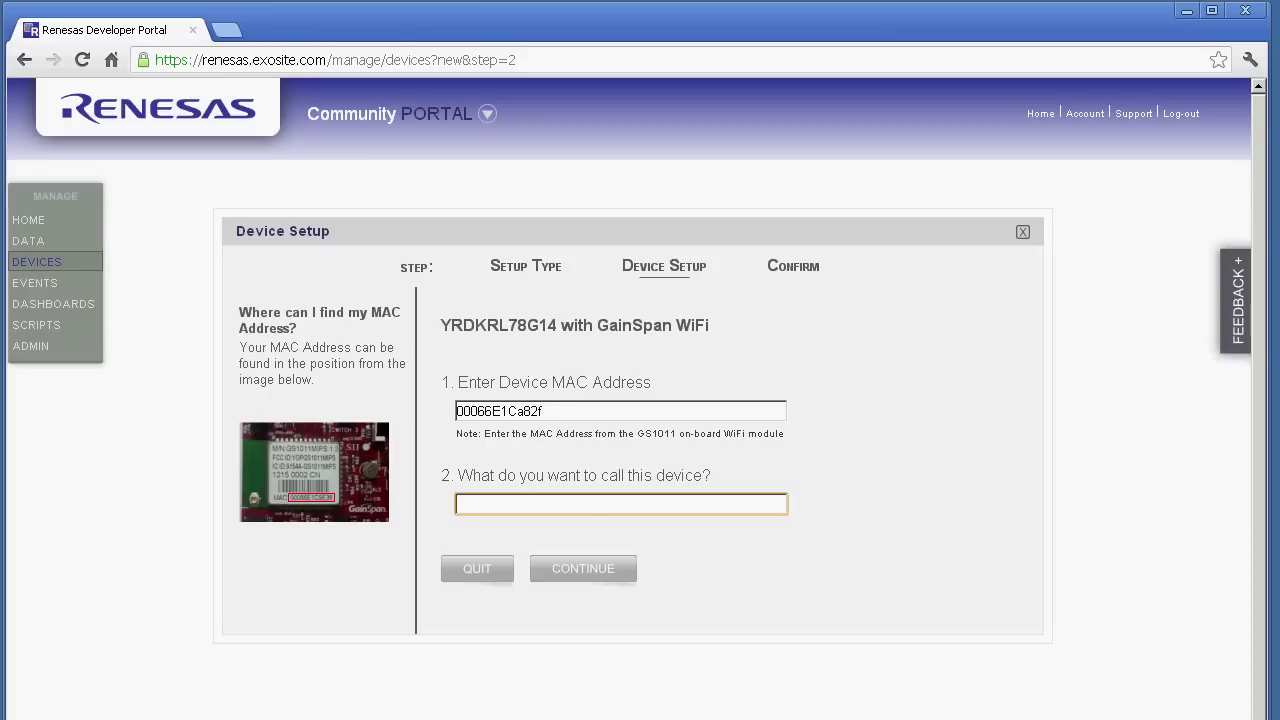
type("RL78")
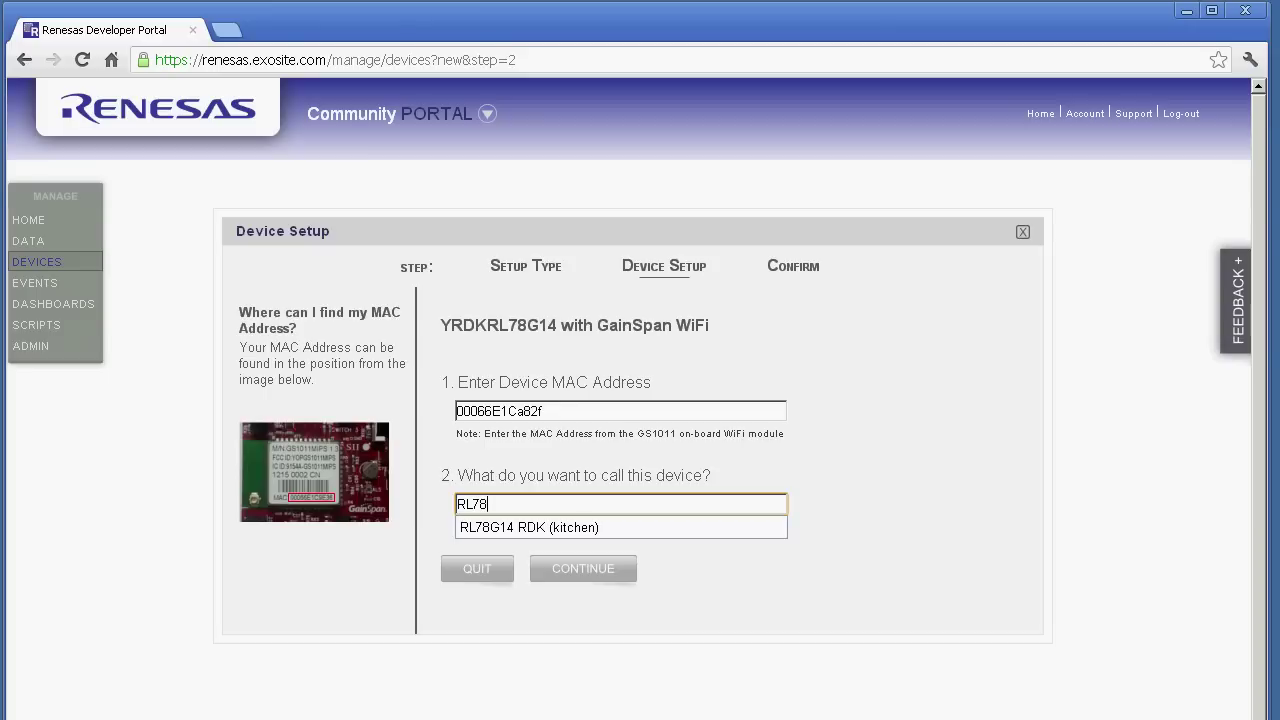
type("G14 RDK (kitchen)")
key("Tab")
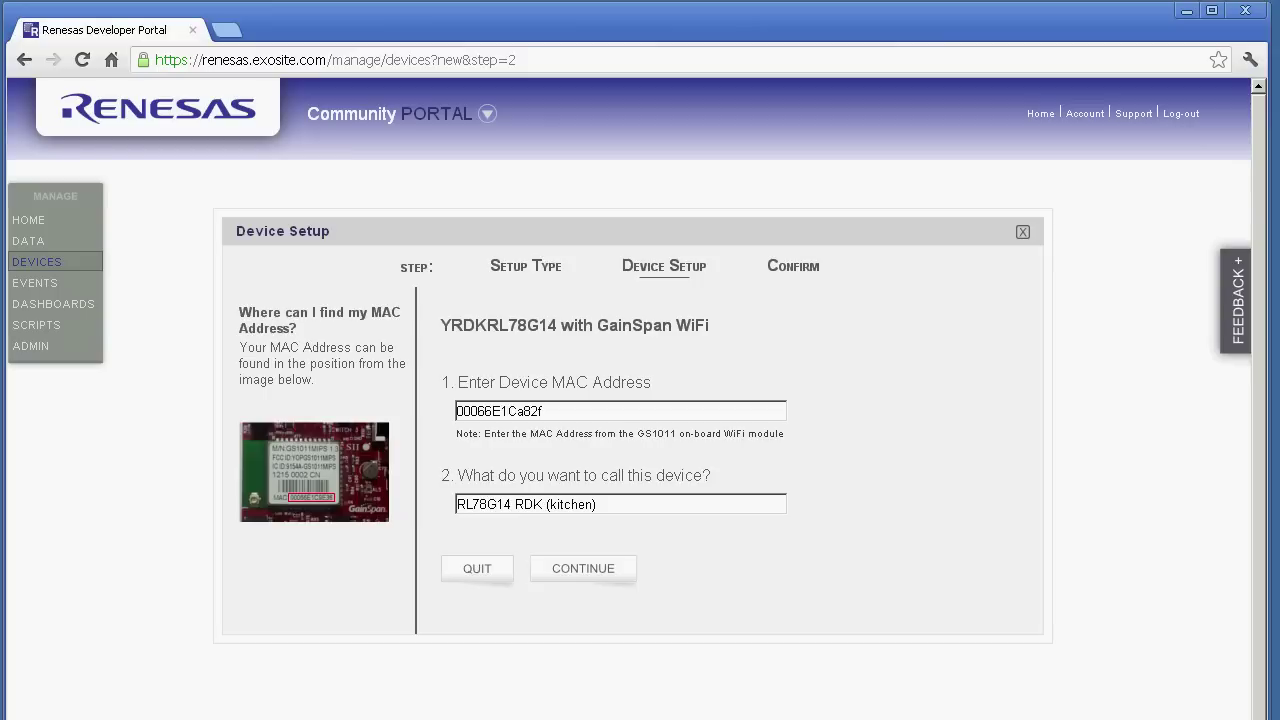
key("Return")
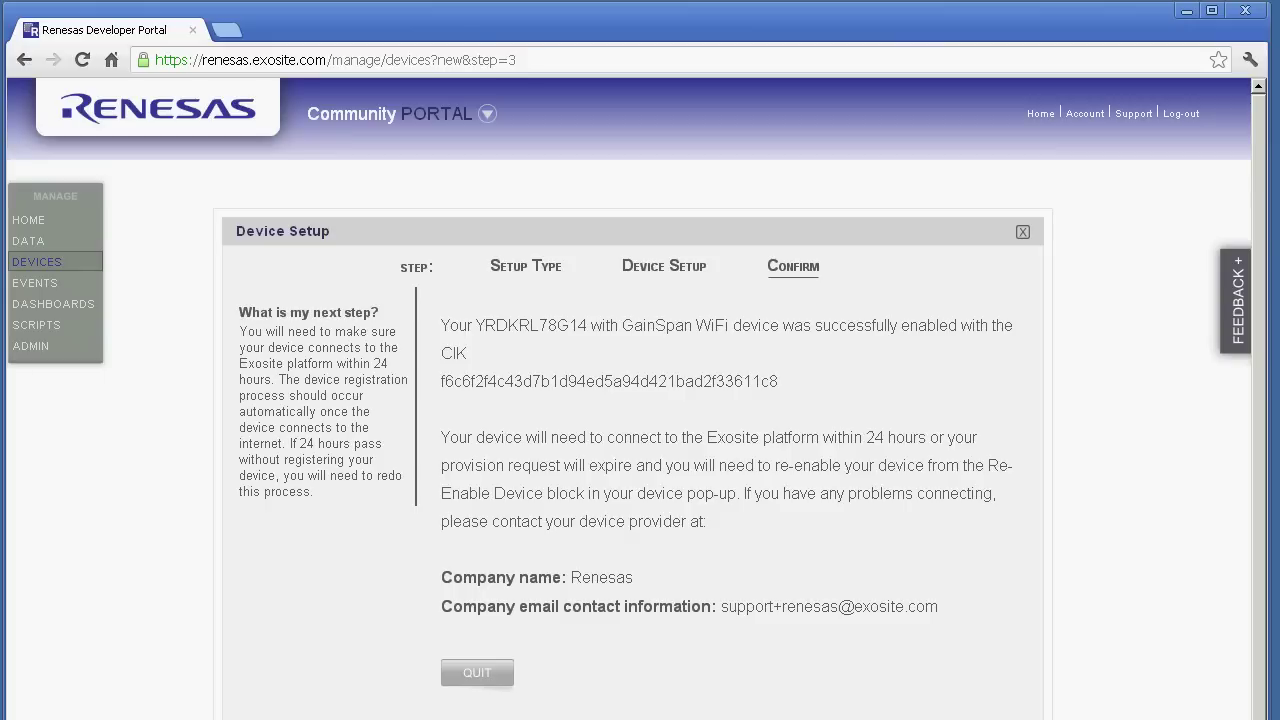
Point out the device's CIK, then quit the setup wizard to the Devices list
left_click_drag(462, 381, 650, 381)
left_click(650, 381)
left_click(477, 672)
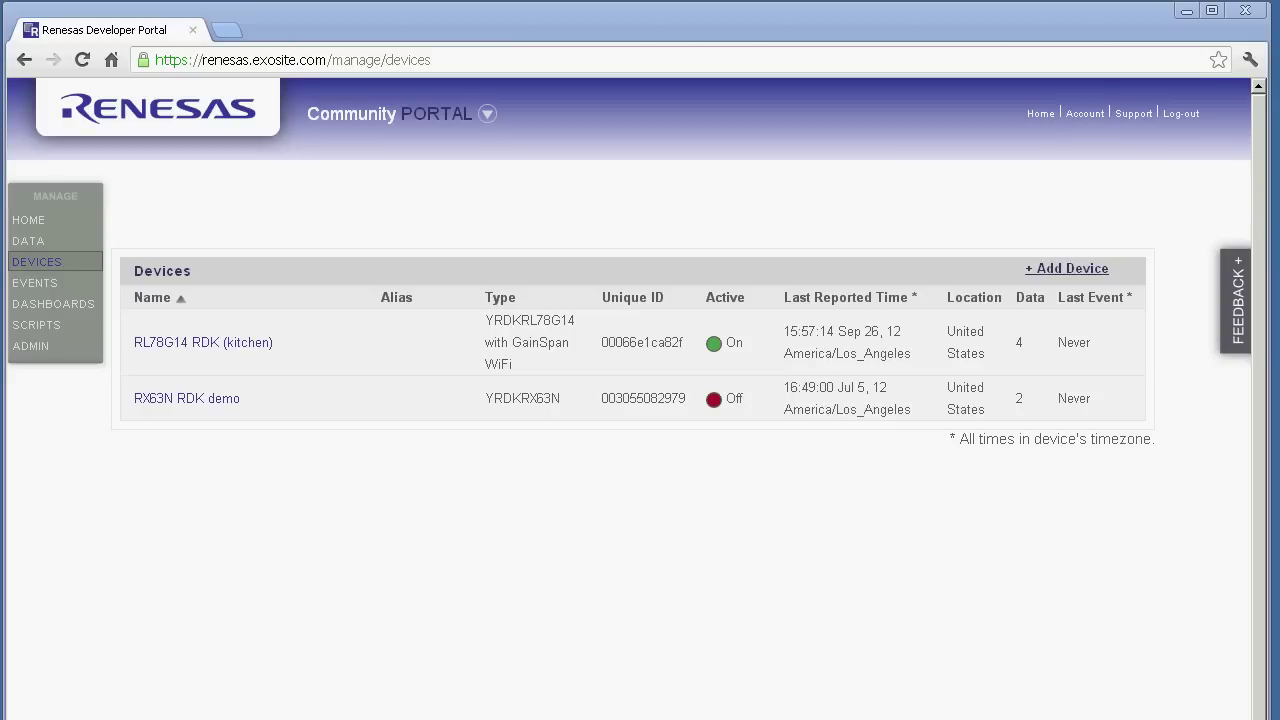
Open the Device Information page for RL78G14 RDK (kitchen)
left_click(203, 342)
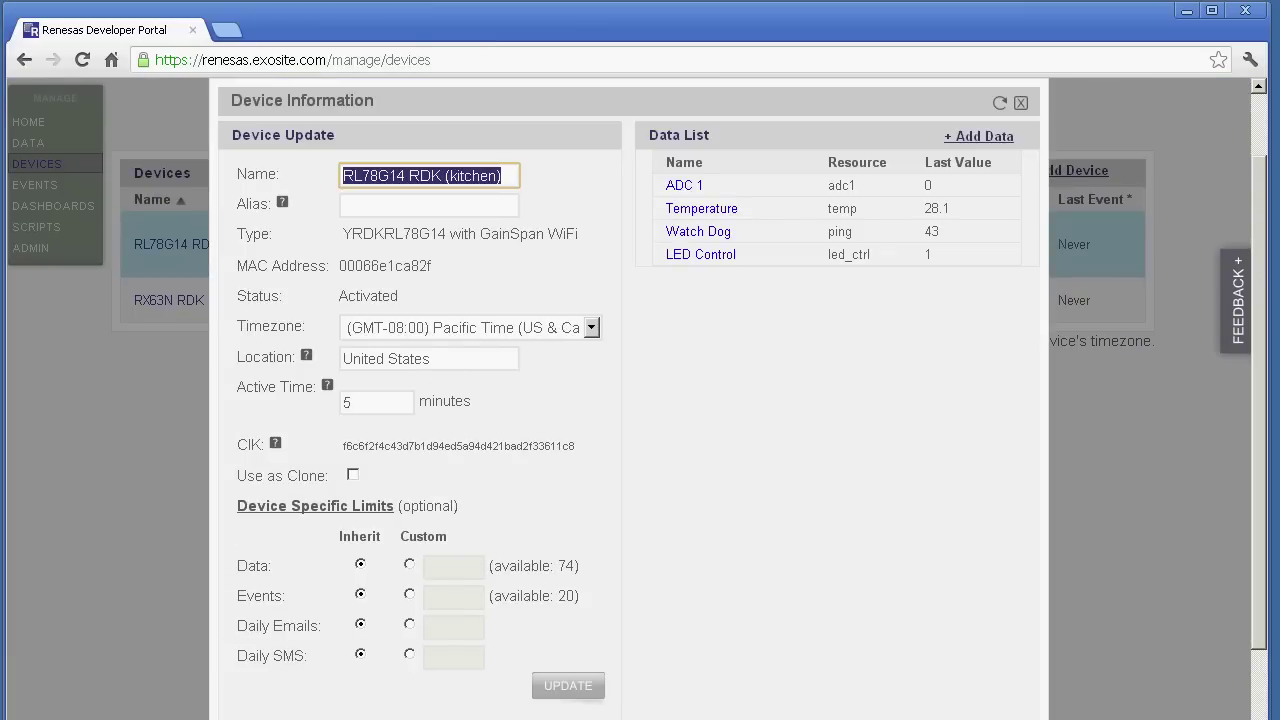
scroll(640, 400, "down", 5)
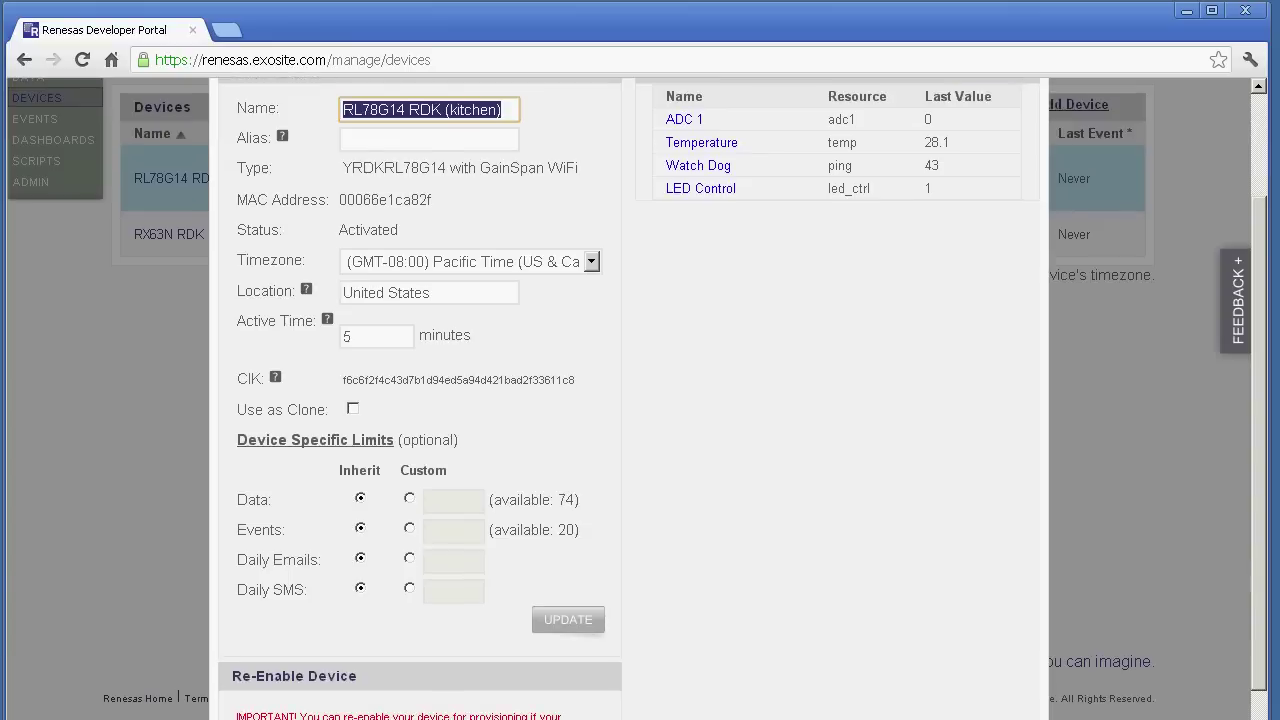
scroll(640, 400, "up", 6)
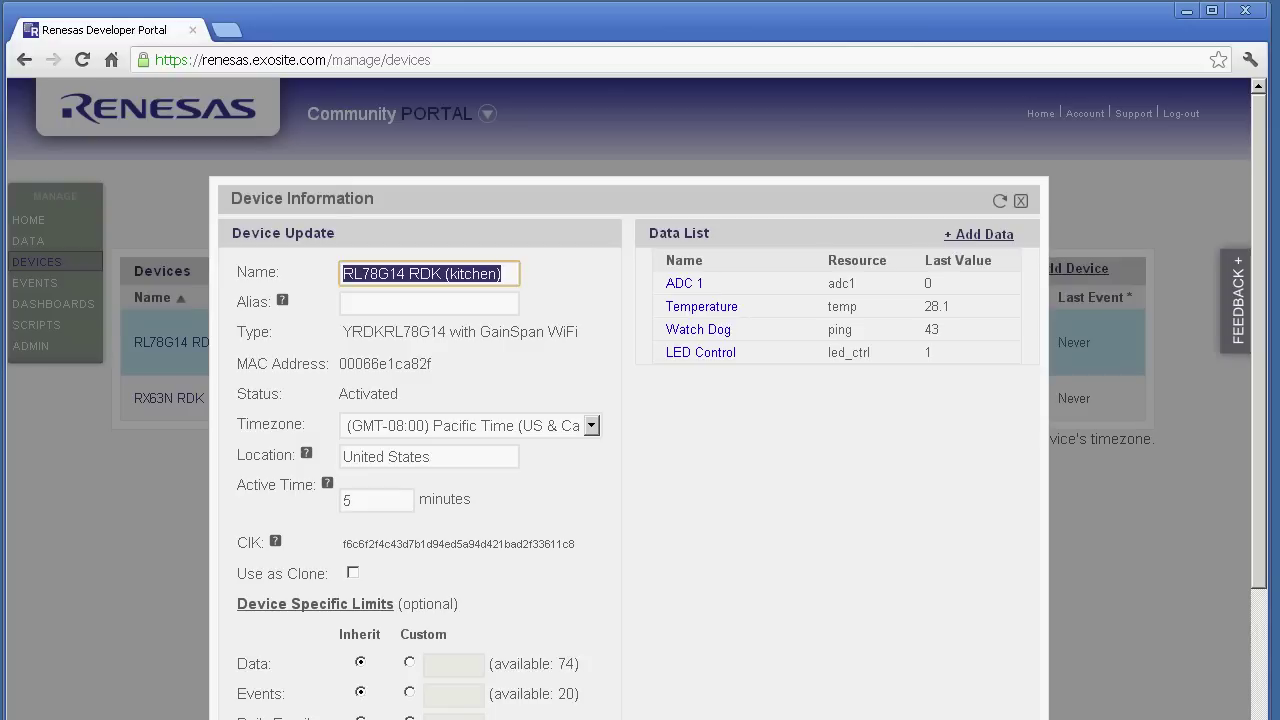
left_click(502, 273)
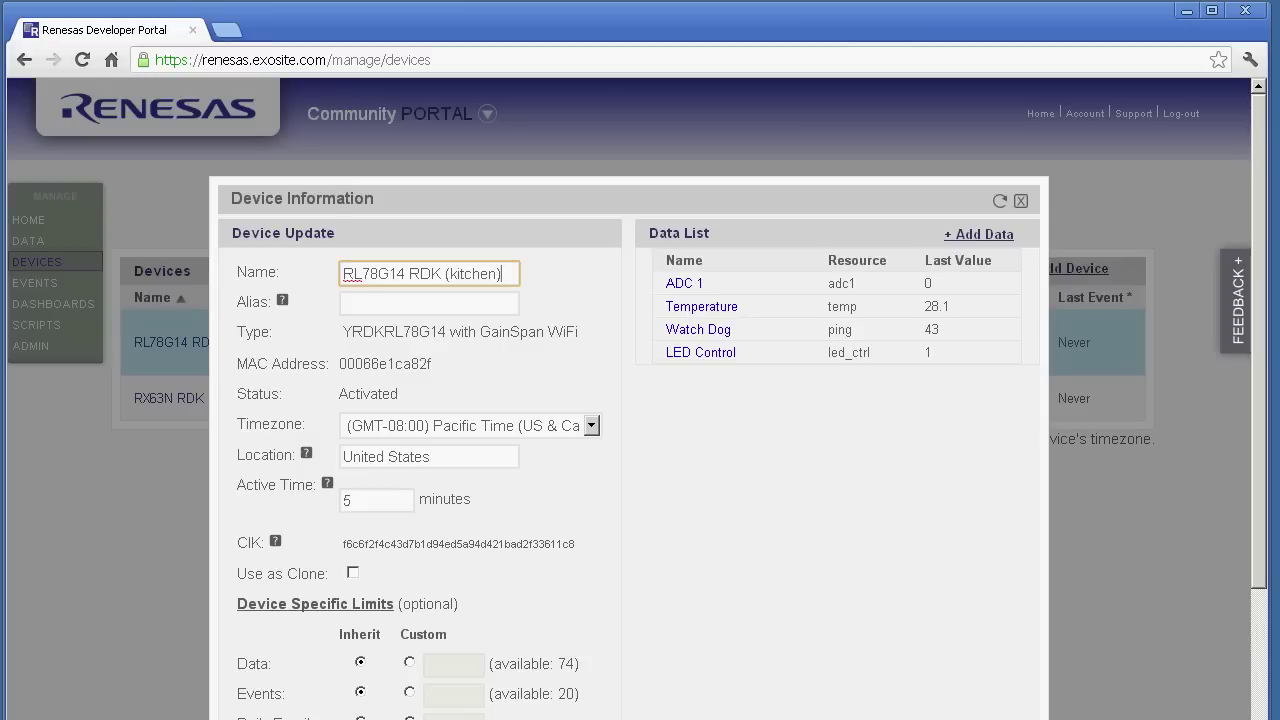
key("Return")
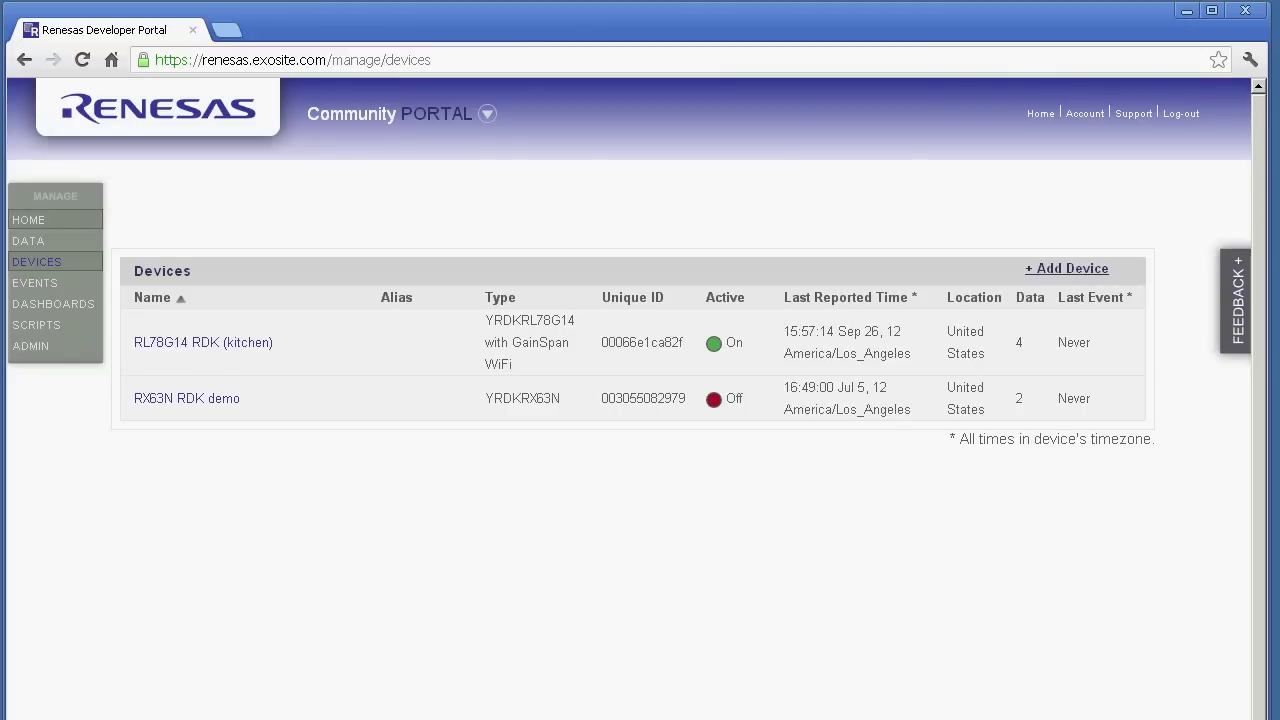
left_click(28, 219)
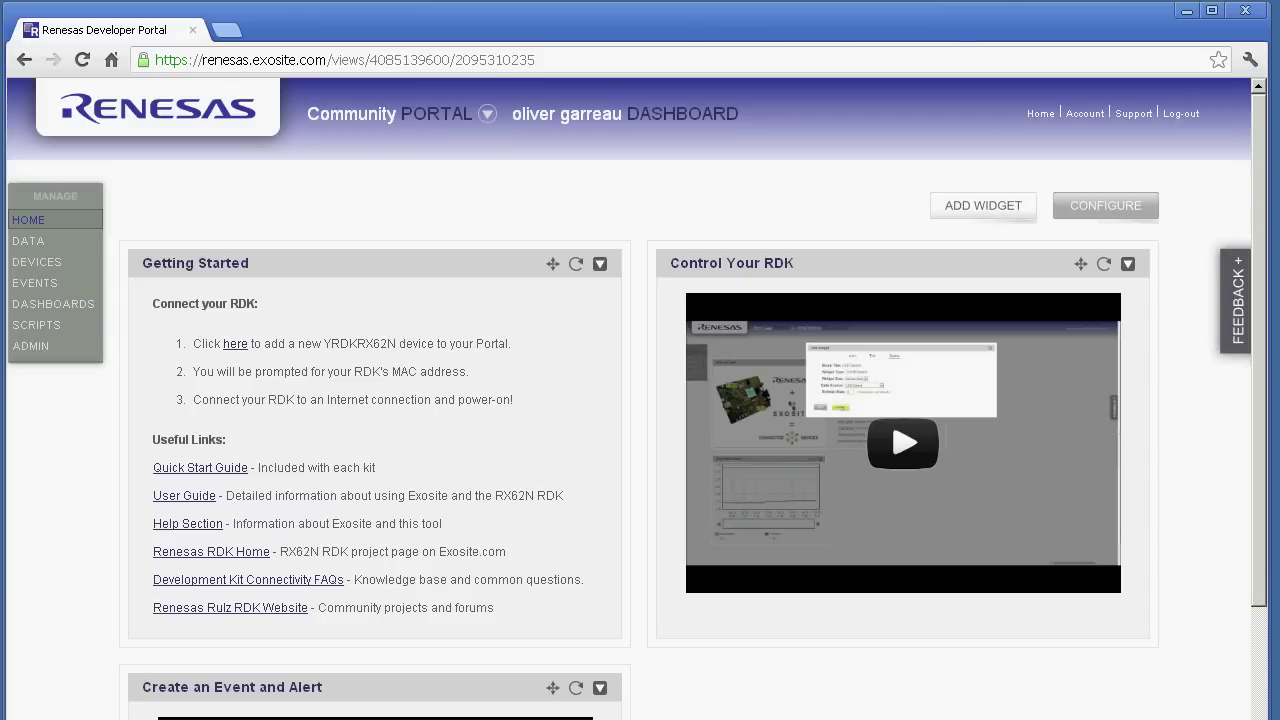
Add an On/Off Switch widget titled 'Kitchen lights' and continue to its configuration
left_click(983, 205)
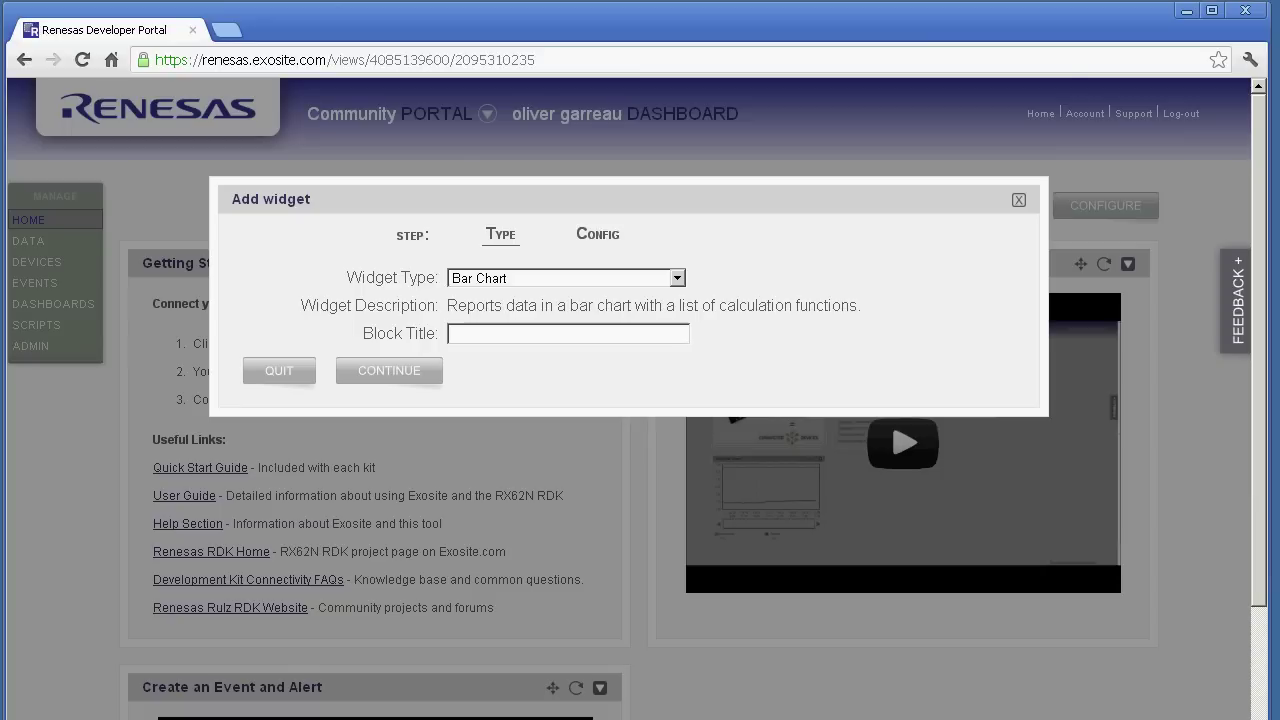
key("alt+Down")
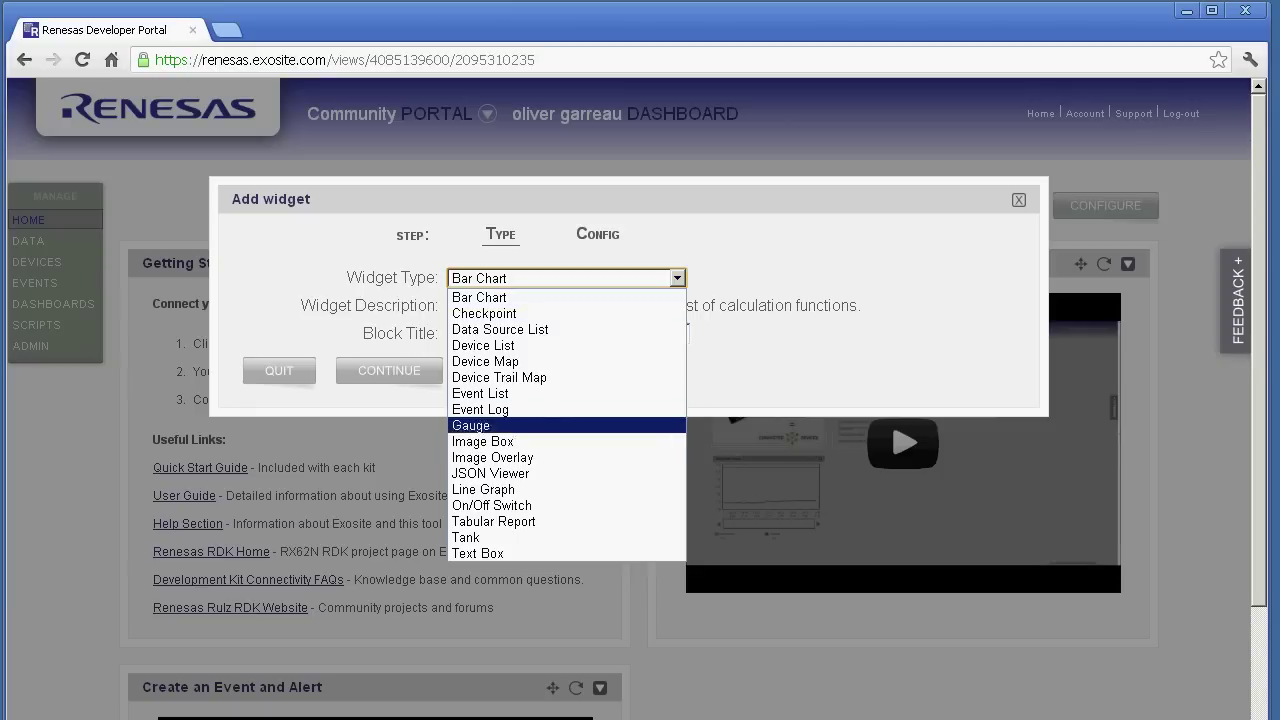
key("Return")
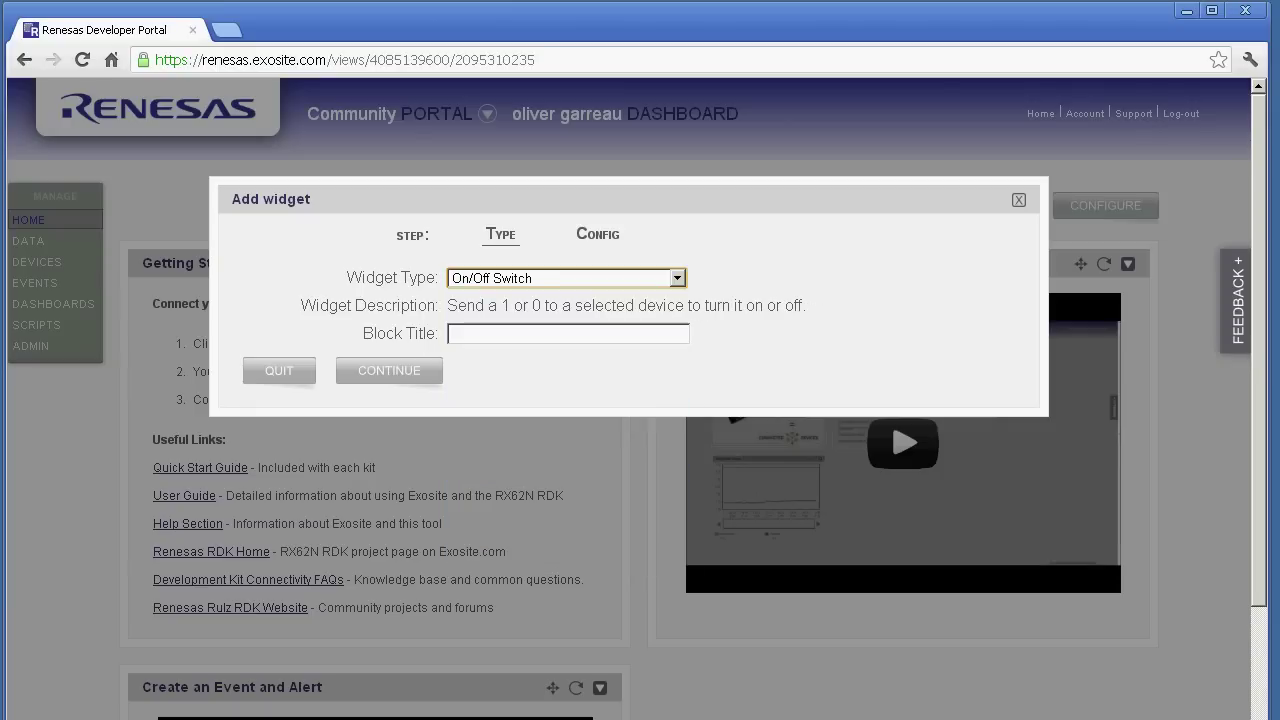
key("Down")
key("Down")
key("Down")
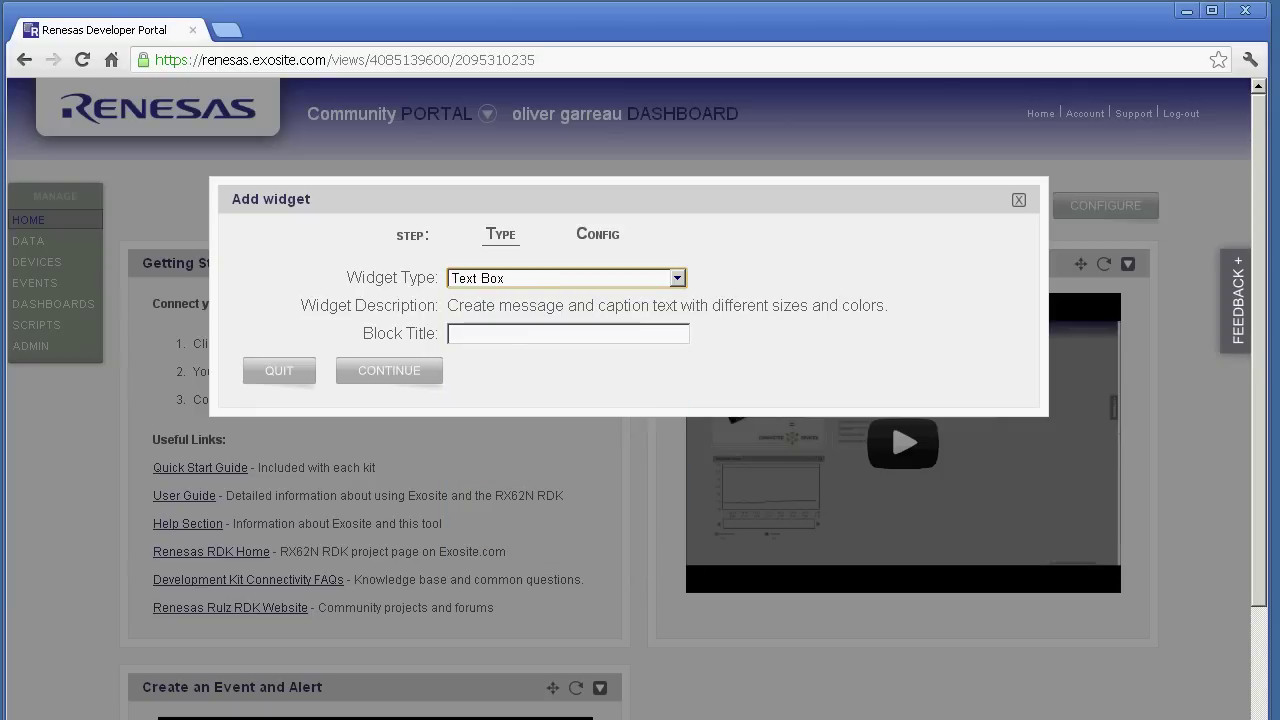
key("alt+Down")
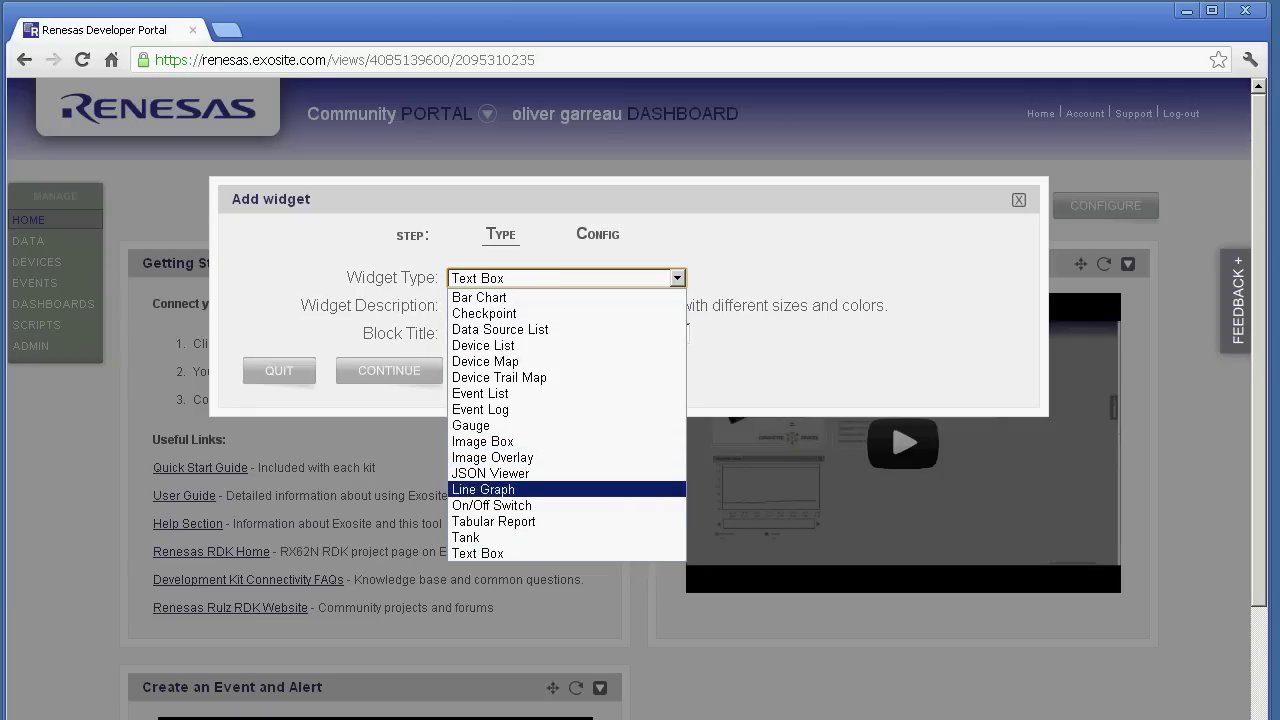
key("Down")
key("Return")
left_click(568, 333)
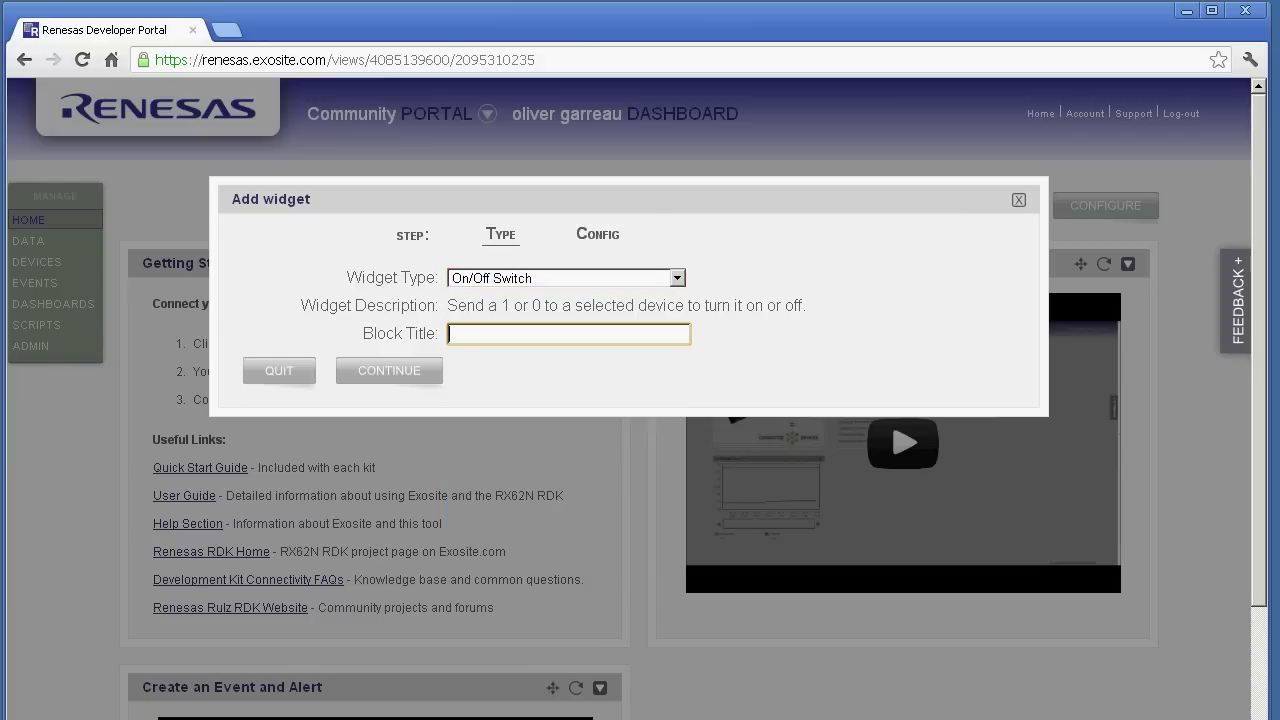
type("Kitchen lightd")
left_click(389, 370)
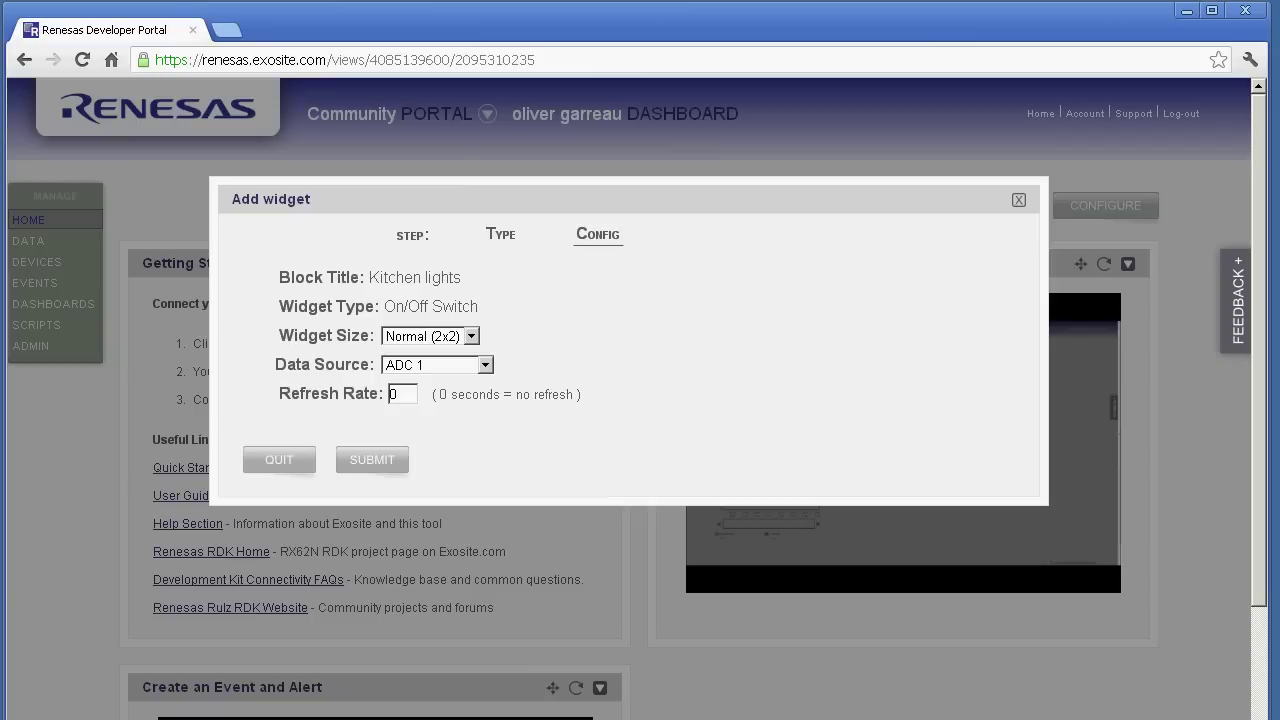
Bind the Kitchen lights switch to the LED Control data source and submit it
key("alt+Down")
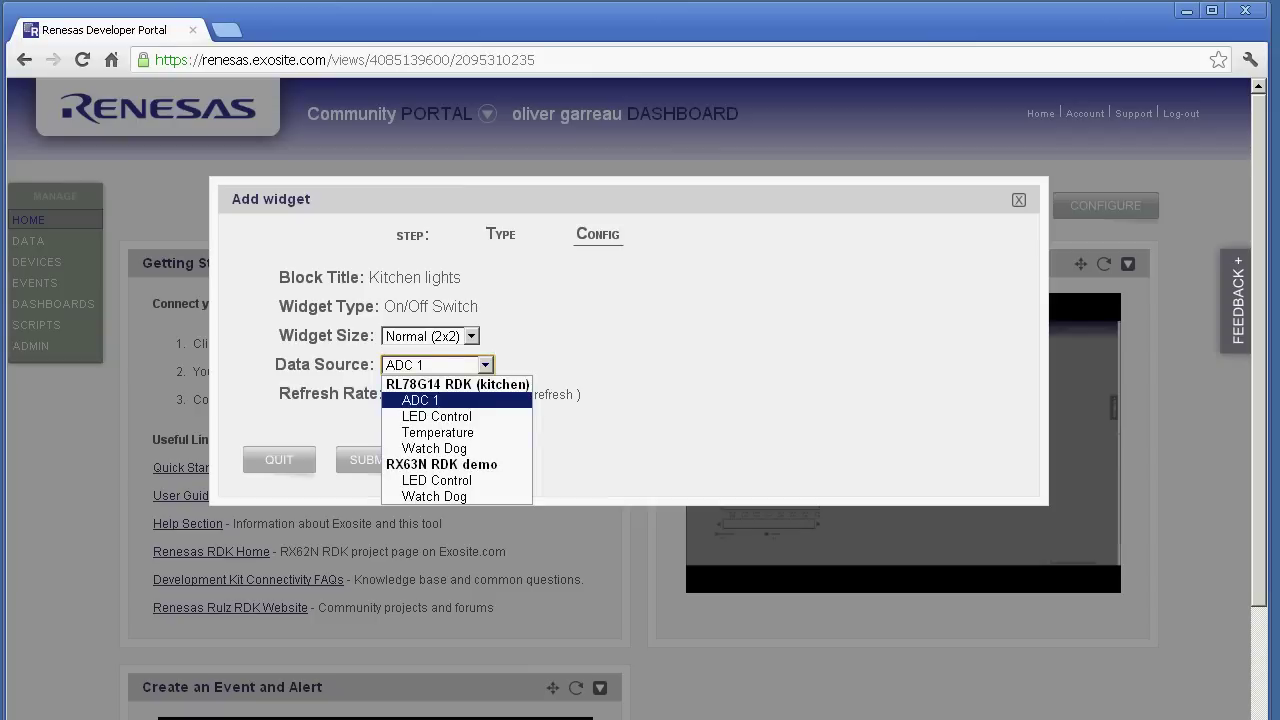
key("Down")
key("Down")
key("Down")
key("Down")
key("Down")
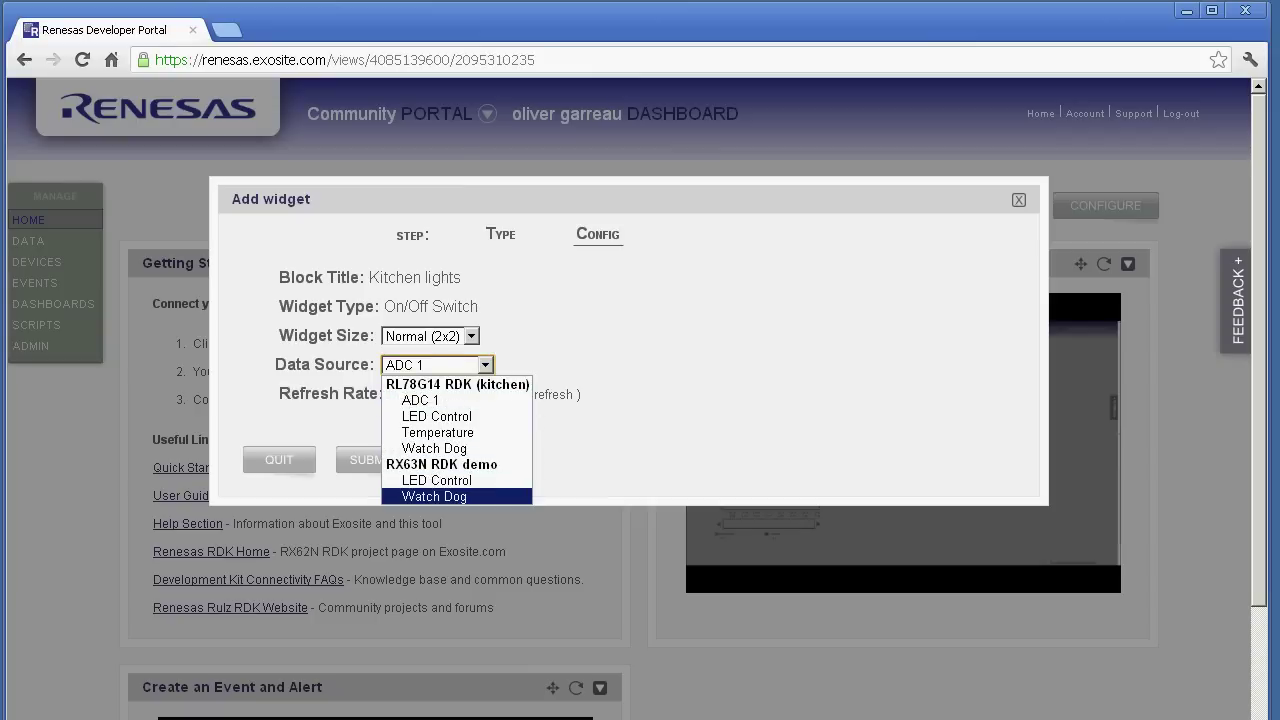
key("Up")
key("Up")
key("Up")
key("Up")
key("Up")
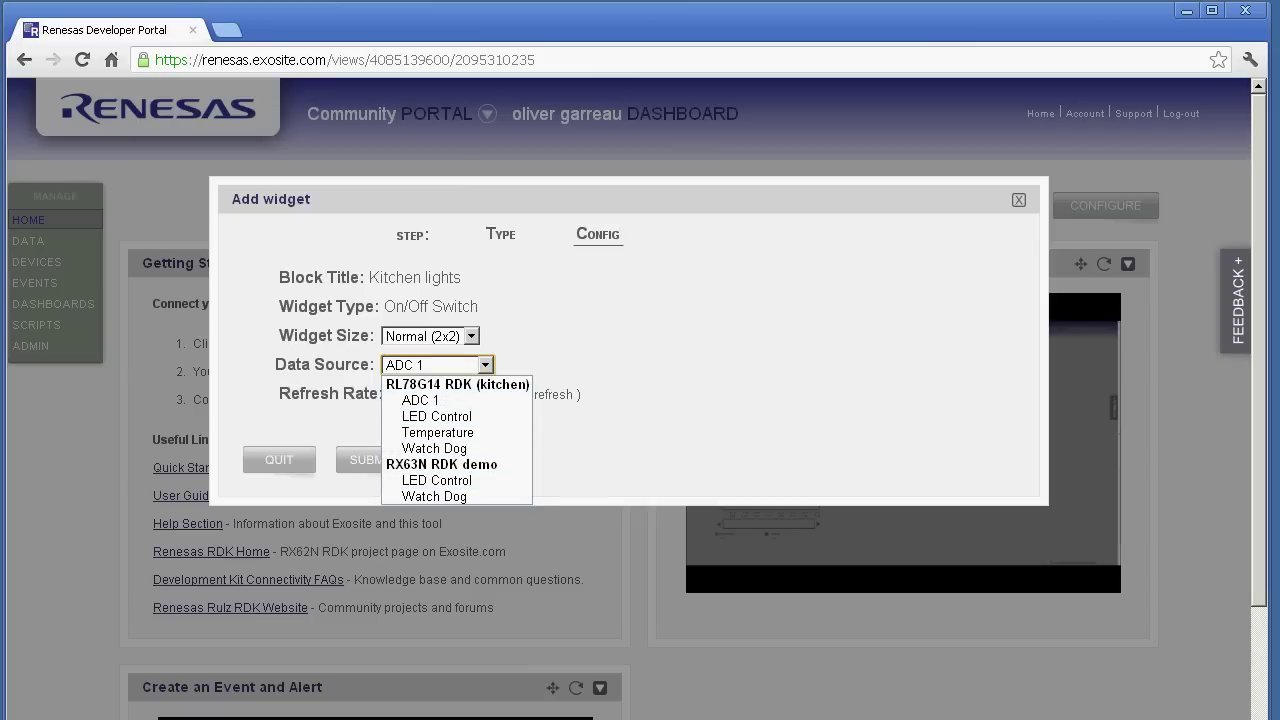
key("Up")
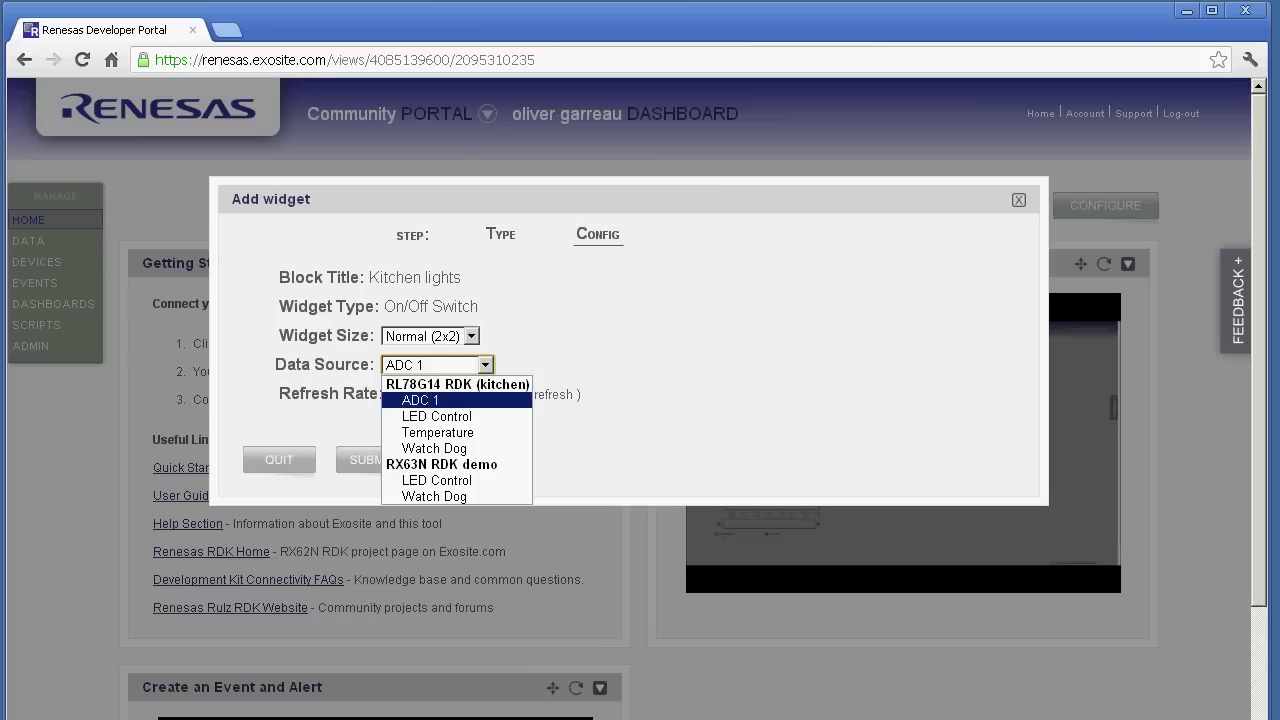
key("Down")
key("Down")
key("Up")
key("Return")
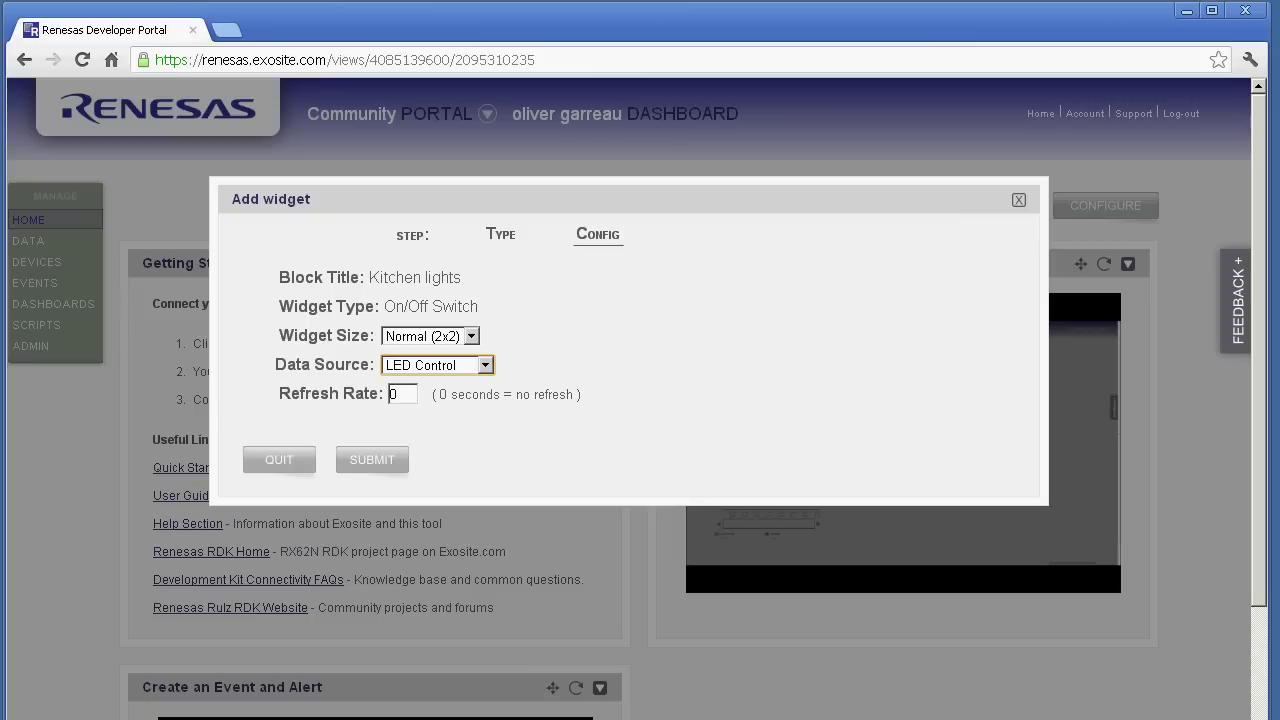
key("Return")
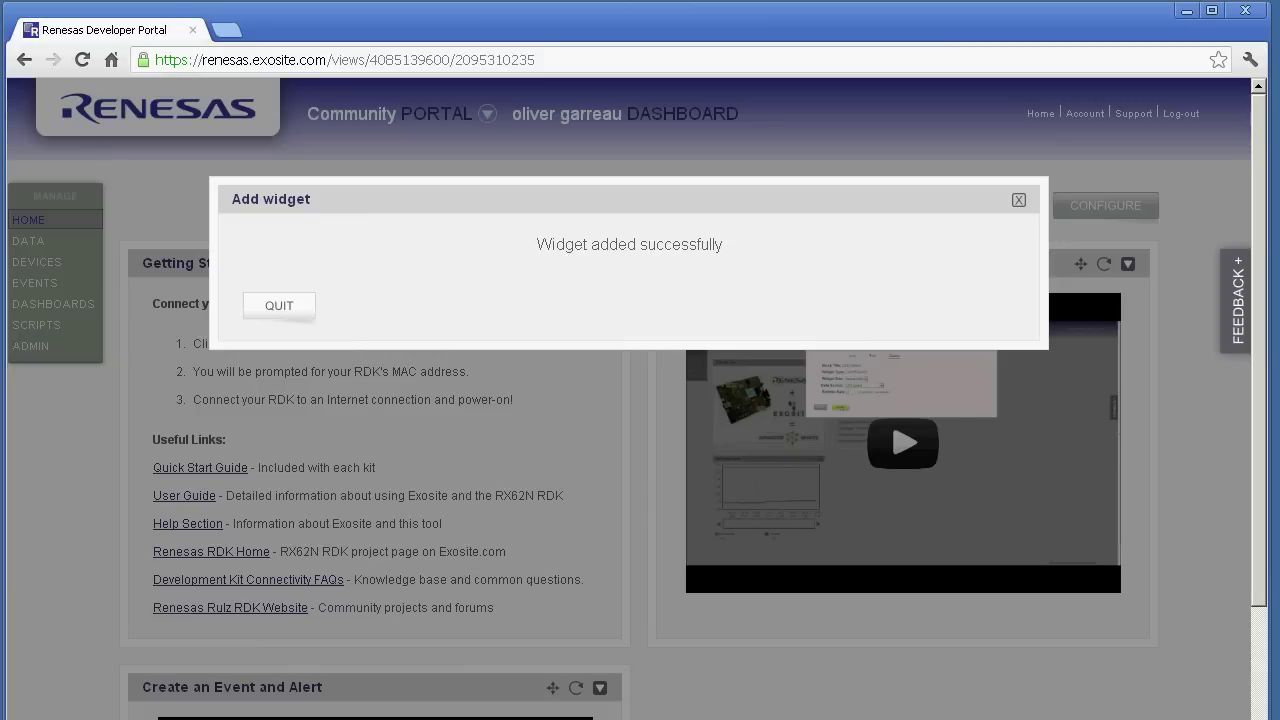
left_click(279, 305)
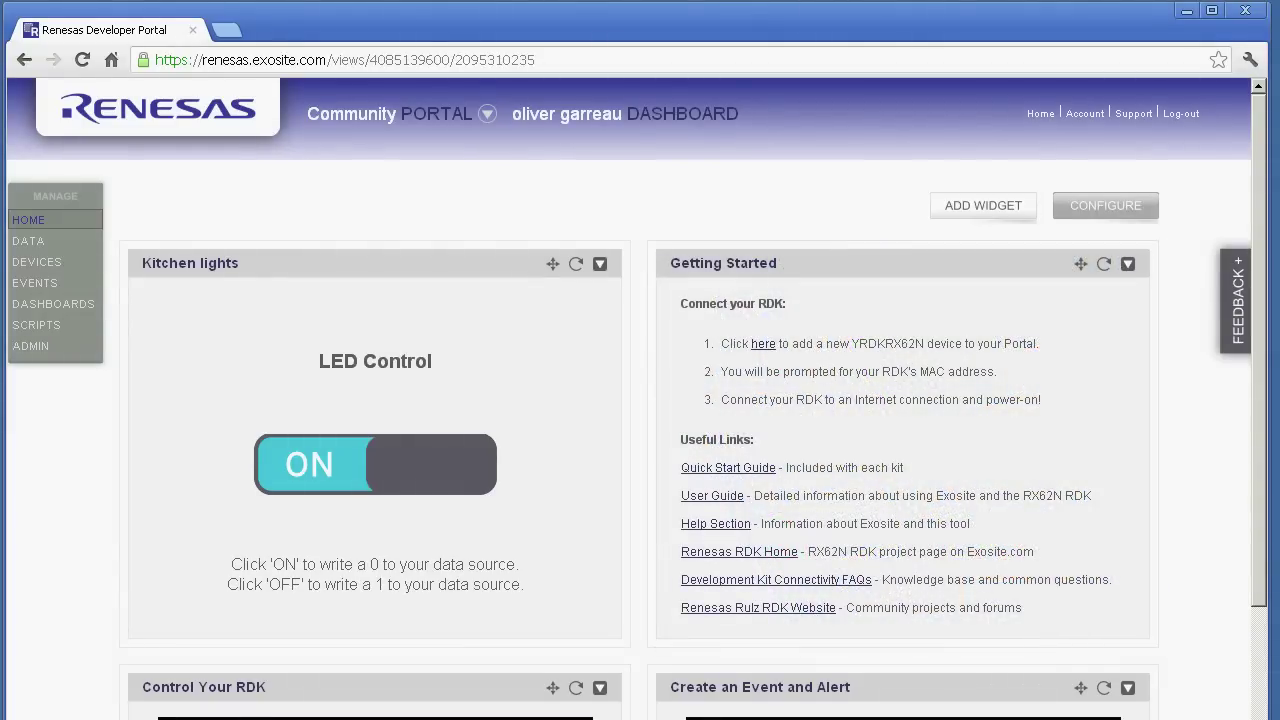
Add a Gauge widget titled 'kitchen temperature' and continue to its configuration
left_click(983, 205)
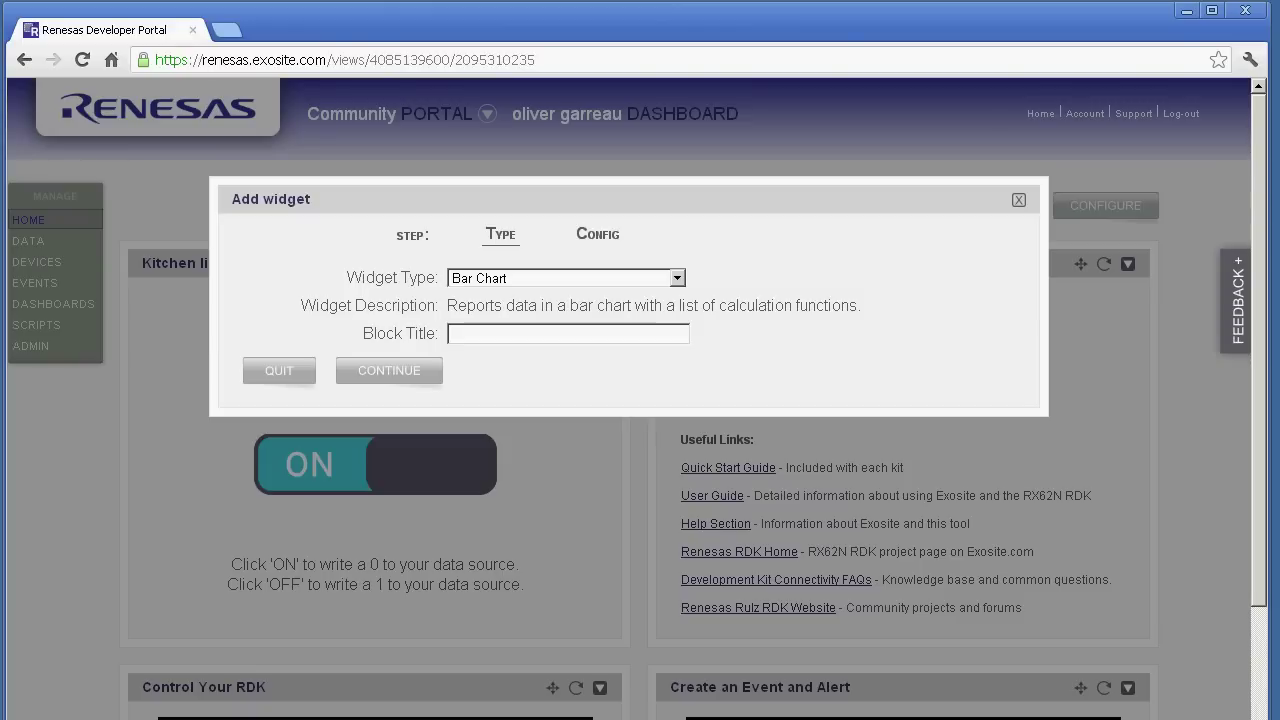
left_click(677, 278)
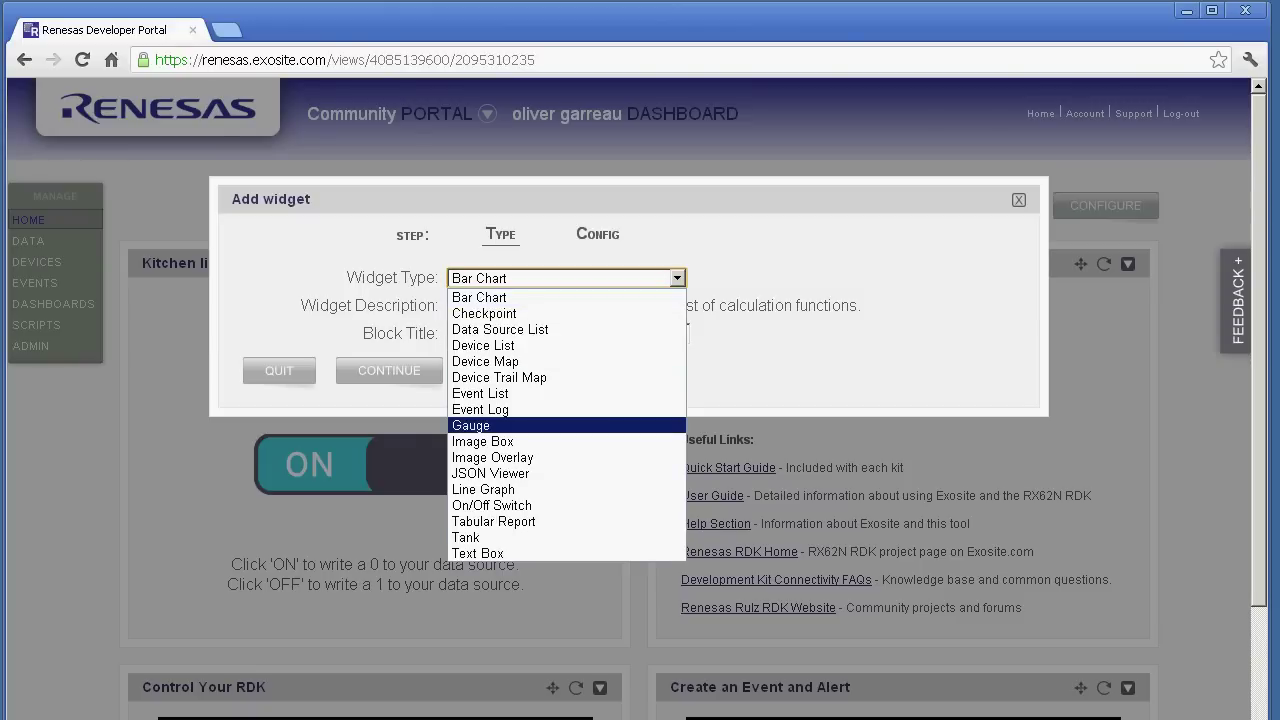
left_click(470, 425)
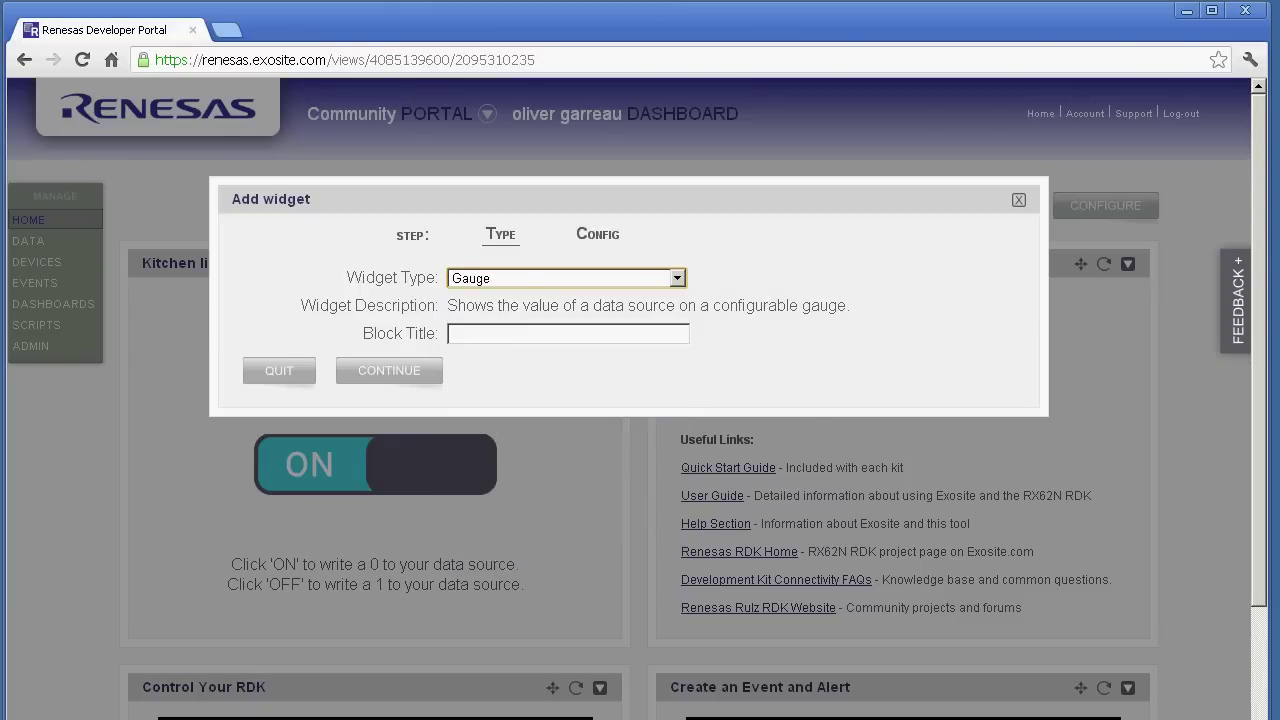
left_click(568, 333)
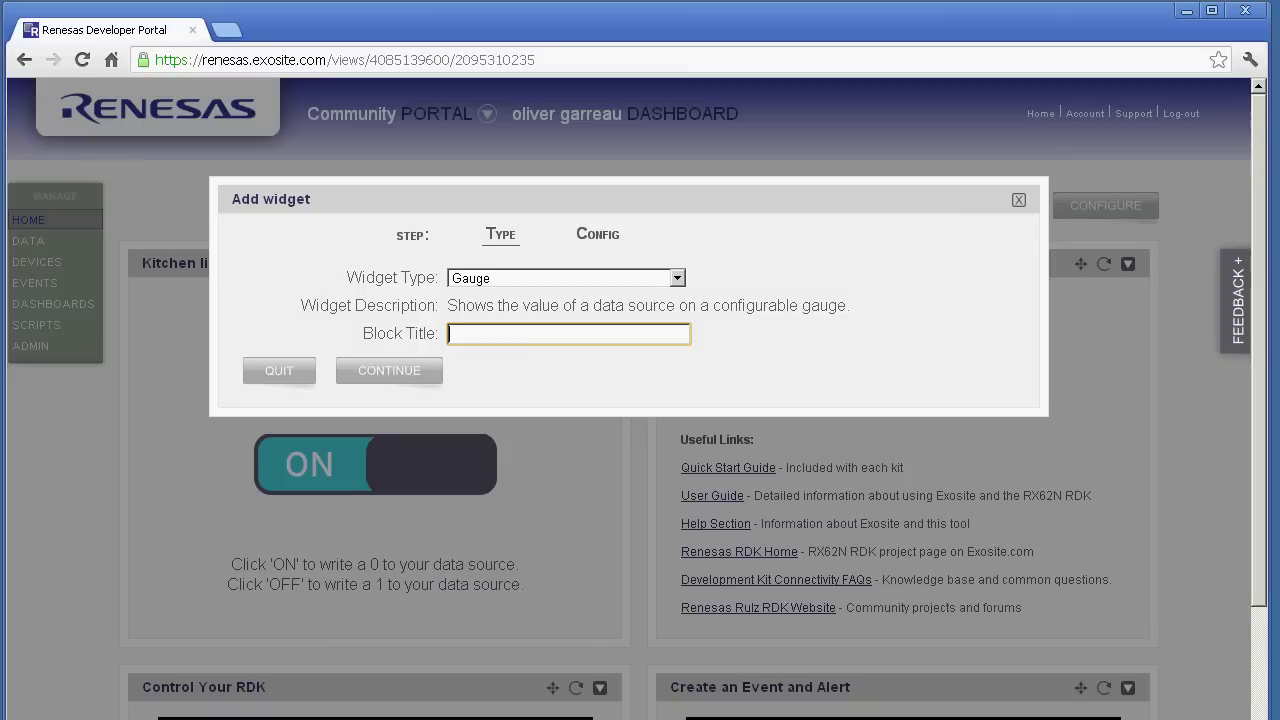
type("kitchen temperature")
left_click(389, 370)
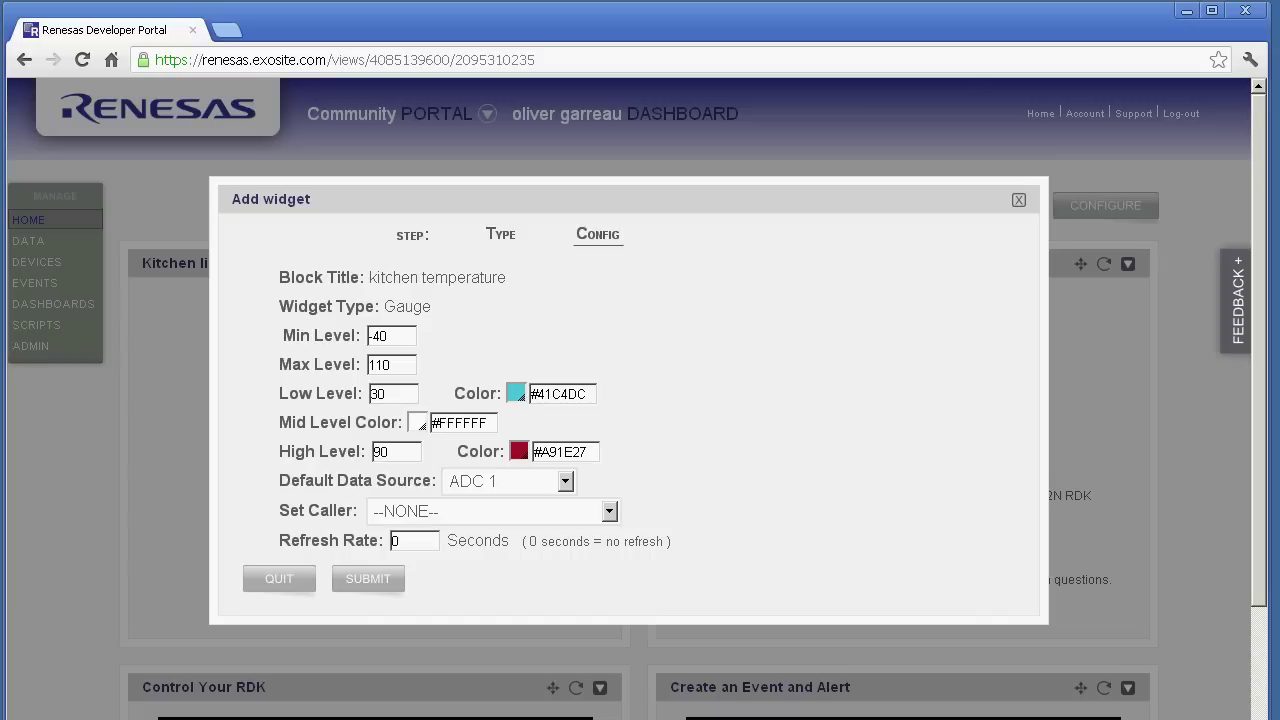
Set the gauge's minimum to 15, maximum to 30 and low level to 18
double_click(378, 336)
type("15")
left_click(392, 365)
double_click(379, 365)
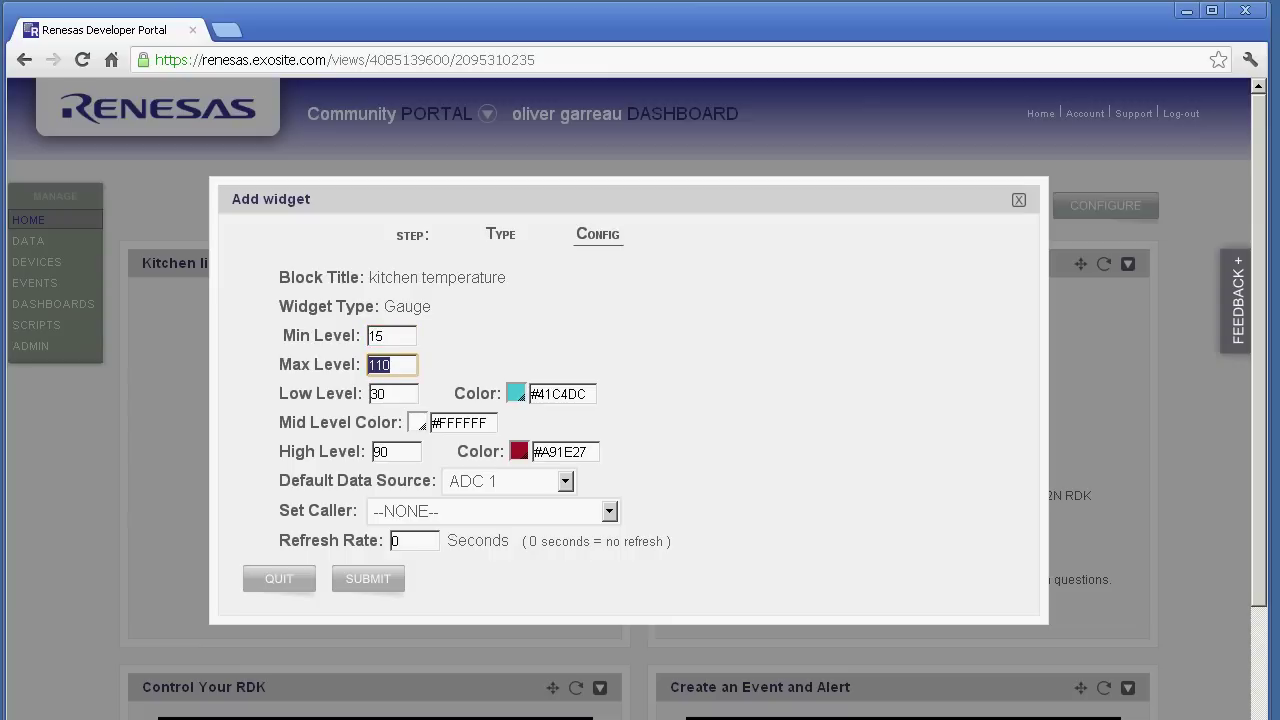
type("30")
key("Tab")
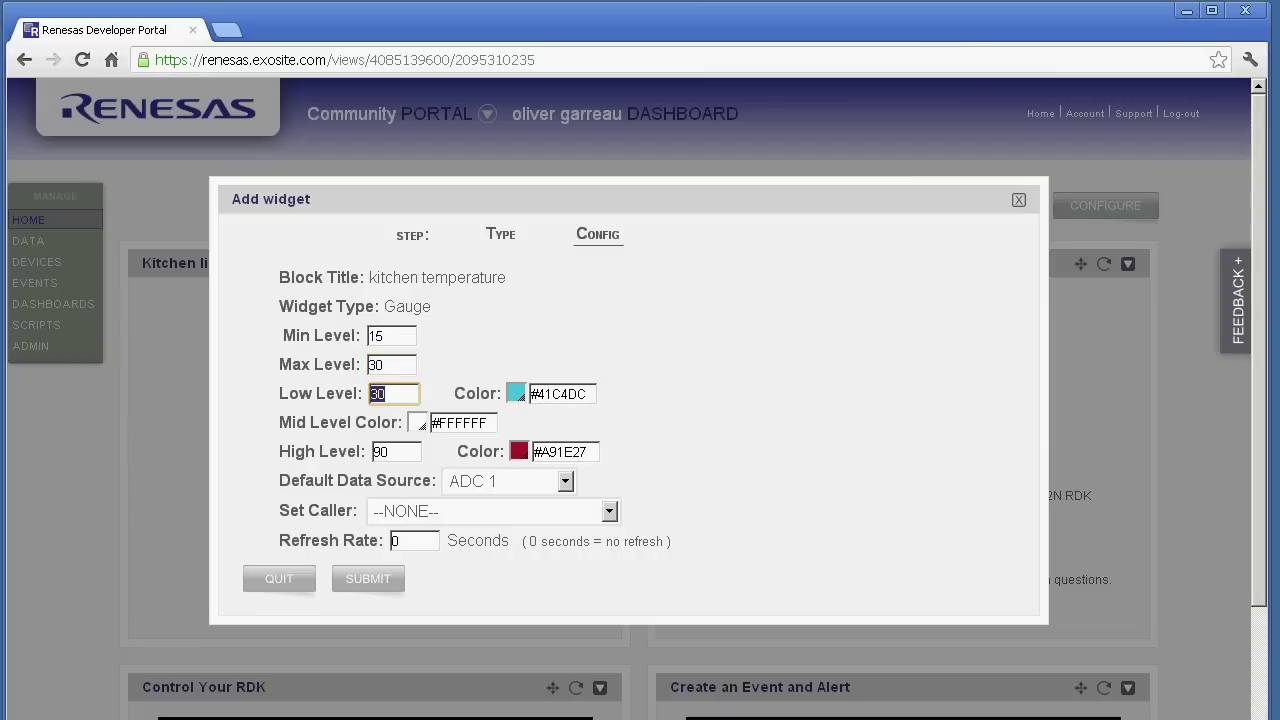
type("18")
Use Temperature as the gauge's data source with a 5-second refresh, and submit
left_click(565, 481)
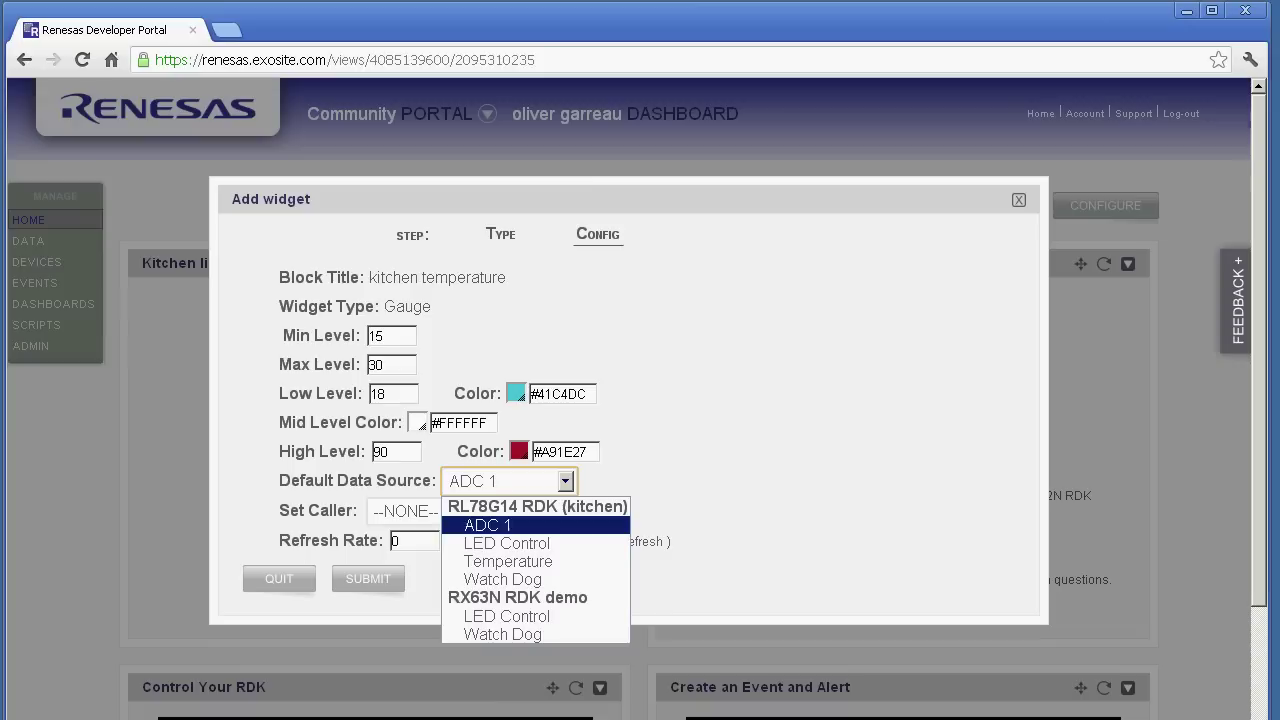
key("Down")
key("Down")
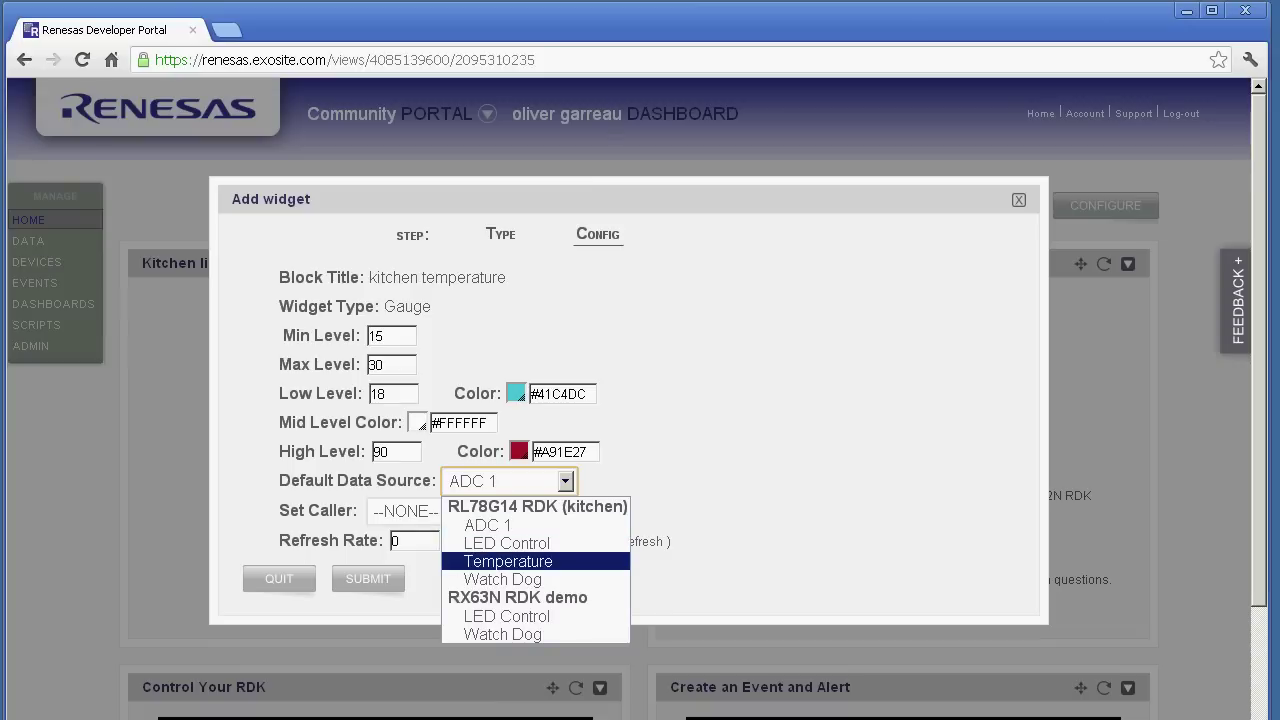
key("Return")
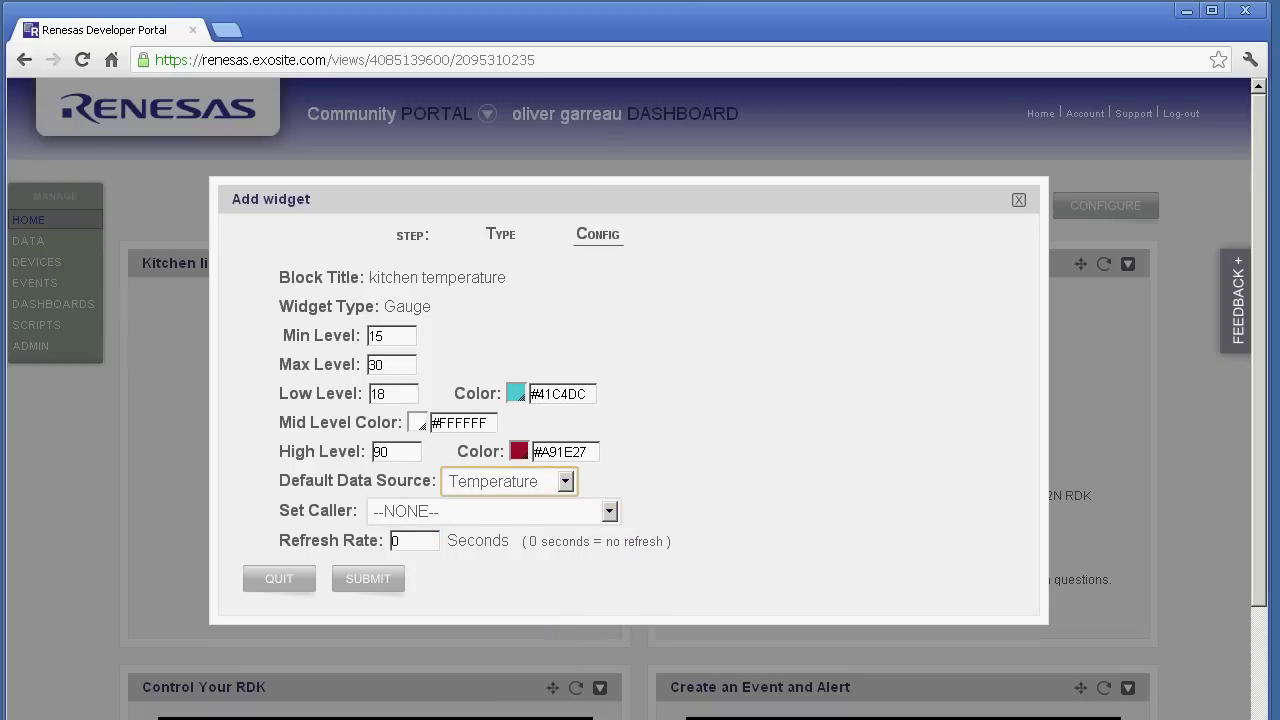
left_click(414, 540)
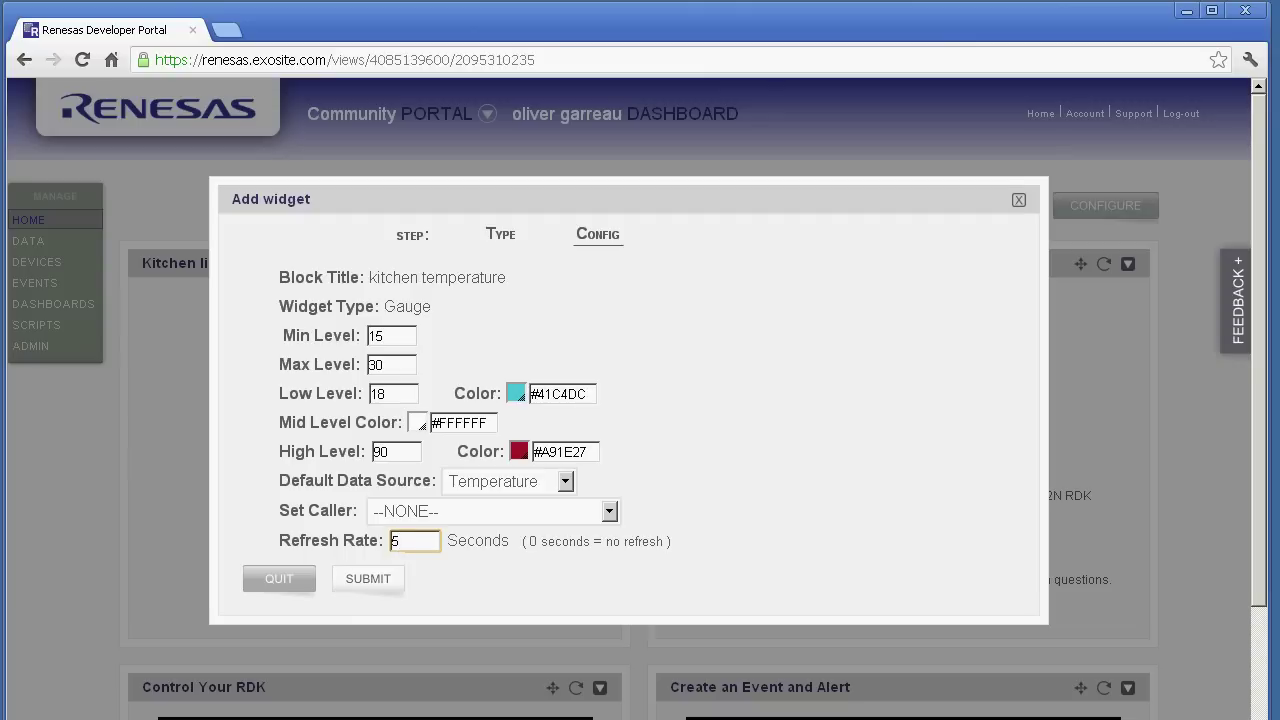
left_click(368, 578)
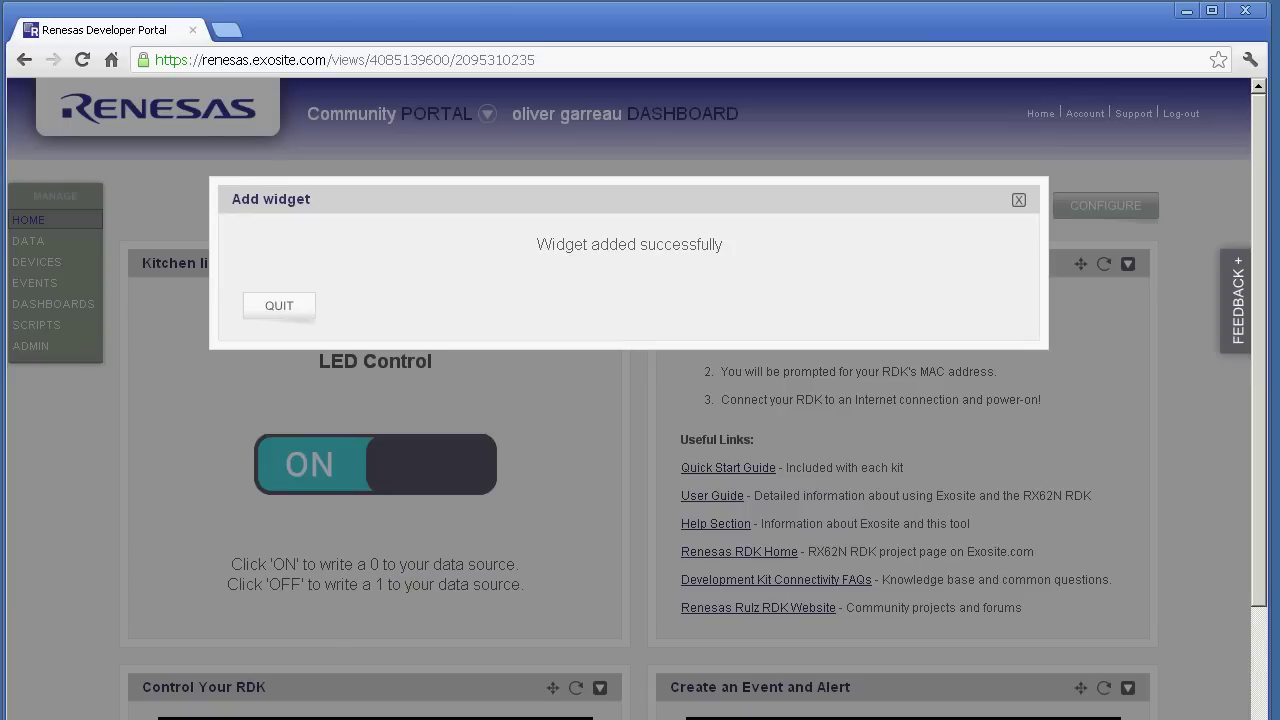
Close the success dialog to show the kitchen temperature gauge reading 28.7 °C beside Kitchen lights
left_click(279, 306)
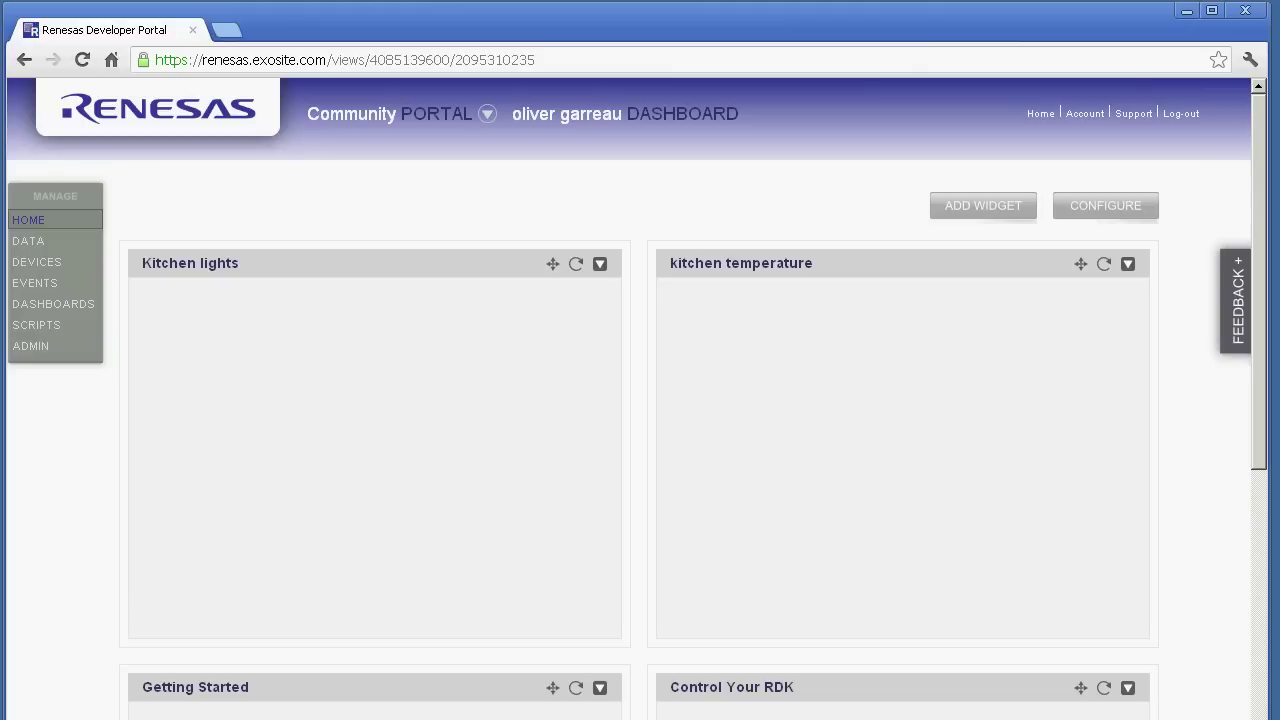